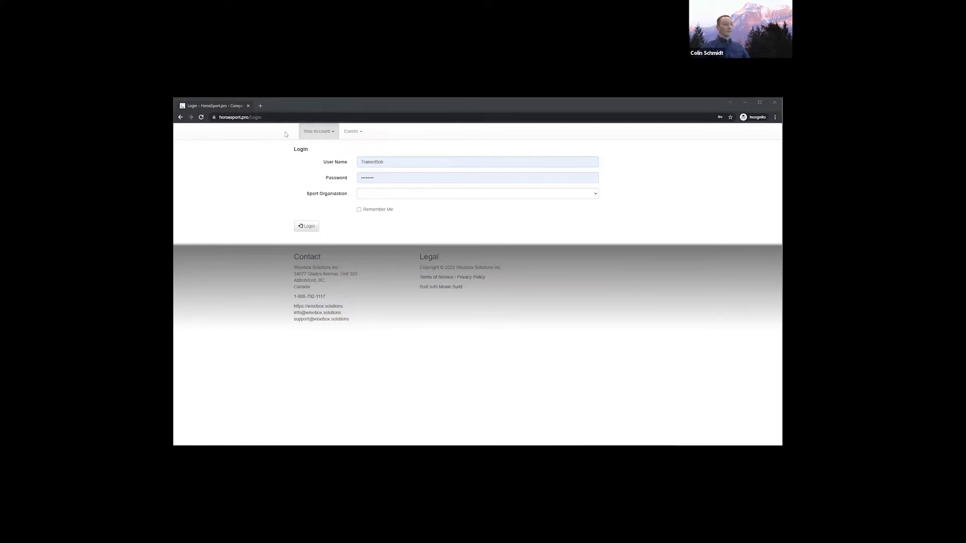
Log in to HorseSport.pro with Horse Council British Columbia as the sport organization
left_click(327, 137)
left_click(296, 181)
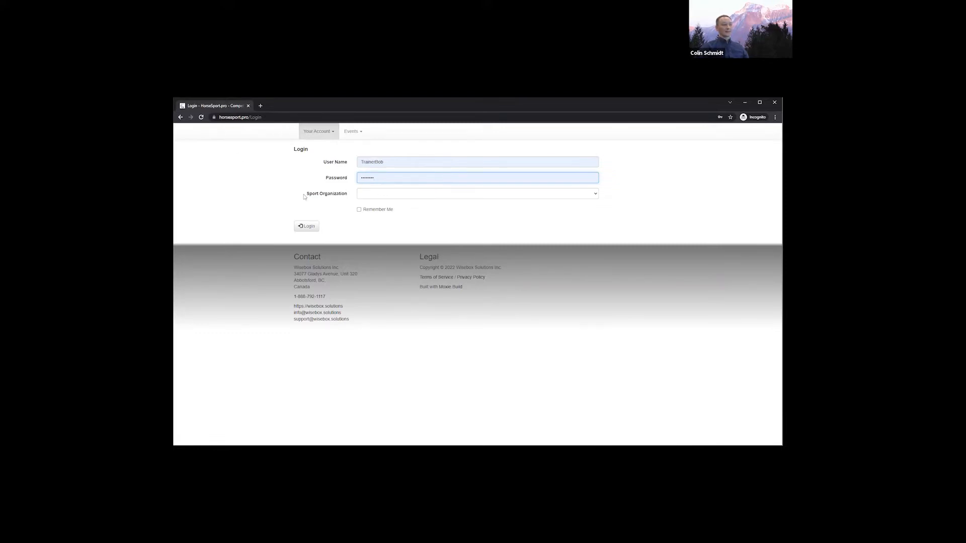
left_click_drag(306, 197, 349, 198)
left_click(366, 196)
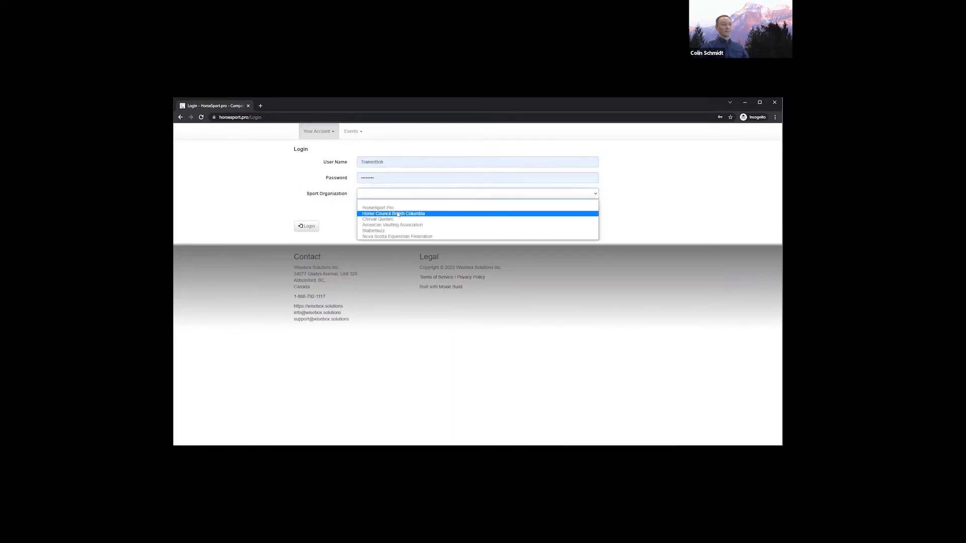
left_click(398, 214)
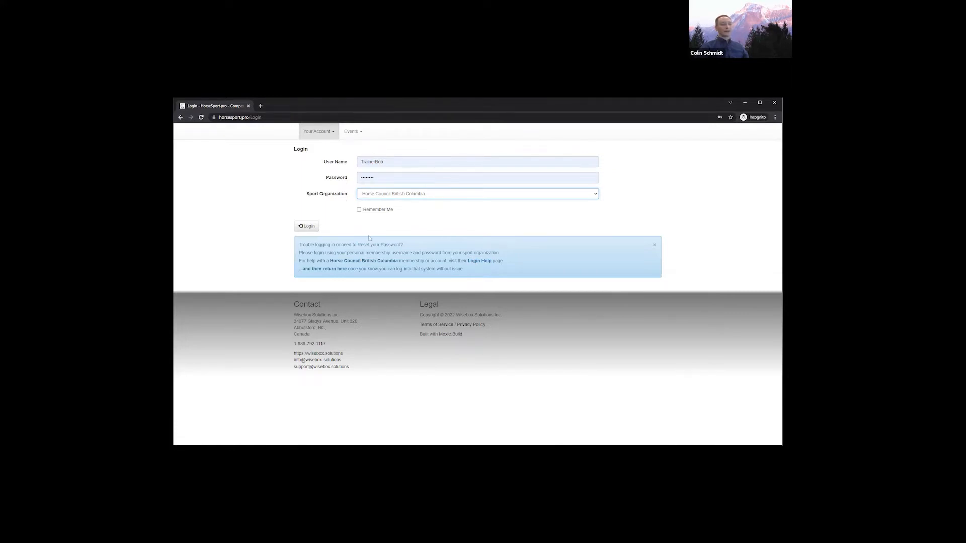
left_click(316, 226)
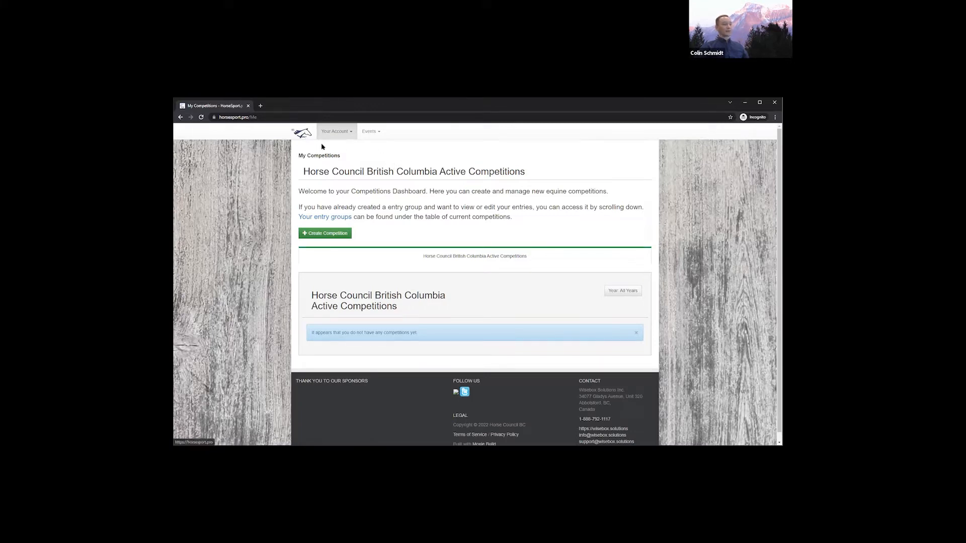
Review the empty Active Competitions list on the My Competitions dashboard
left_click_drag(304, 172, 404, 173)
left_click(411, 191)
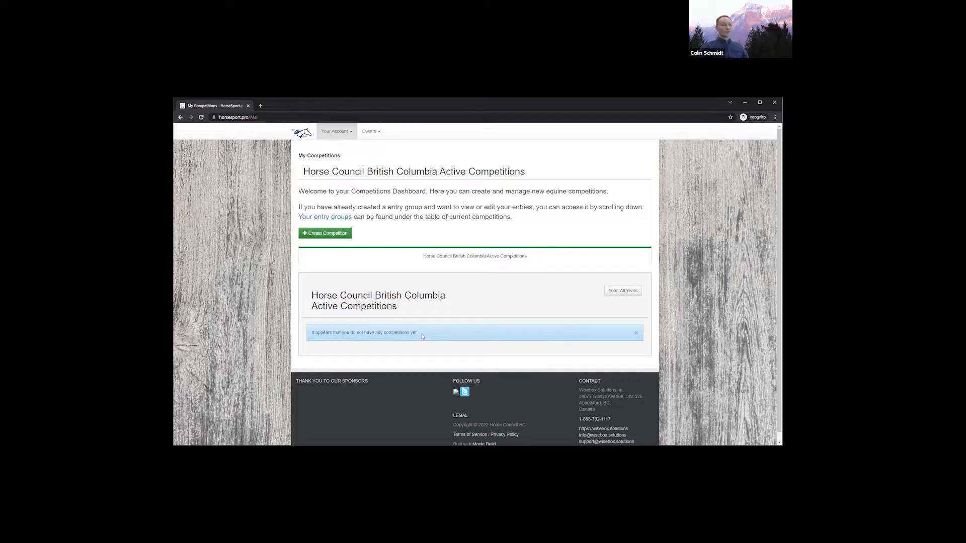
Create a new competition using the Provincial HCBC Competition rules
left_click(326, 236)
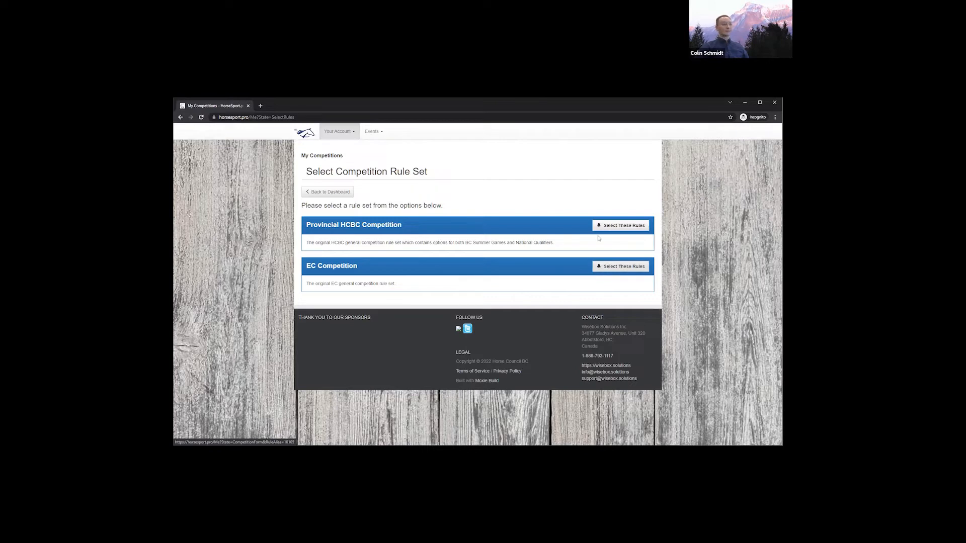
left_click(611, 227)
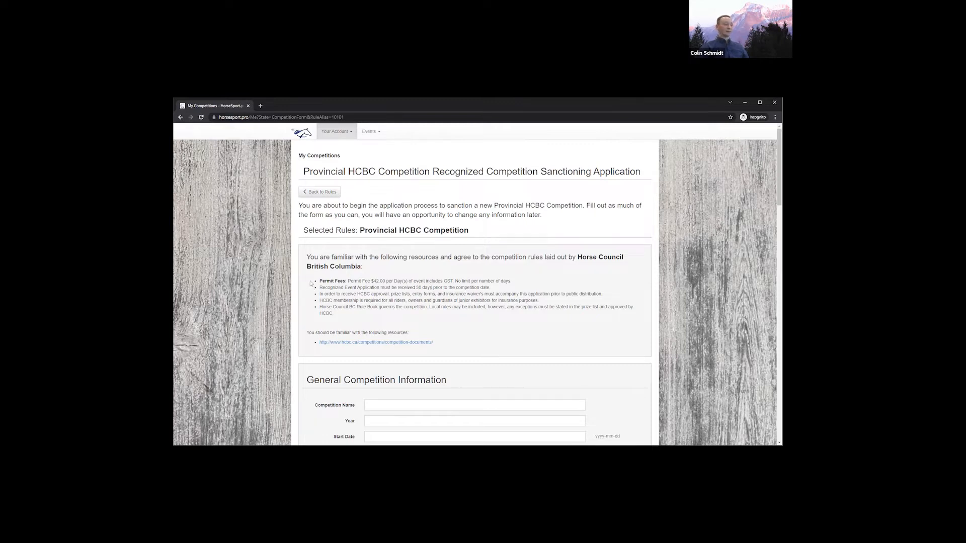
Enter the competition name TrainerBob's Big Show and the year 2022
scroll(311, 282, "down", 3)
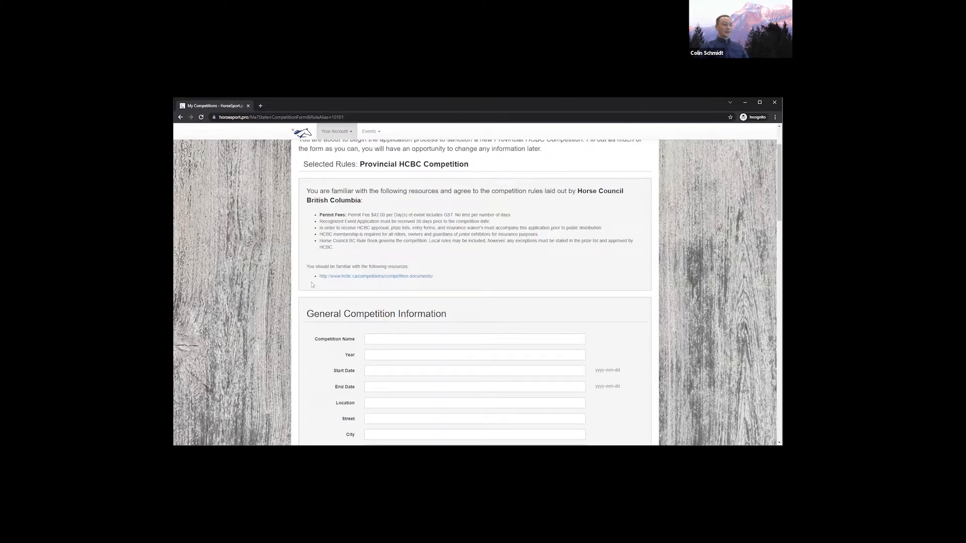
scroll(314, 285, "down", 1)
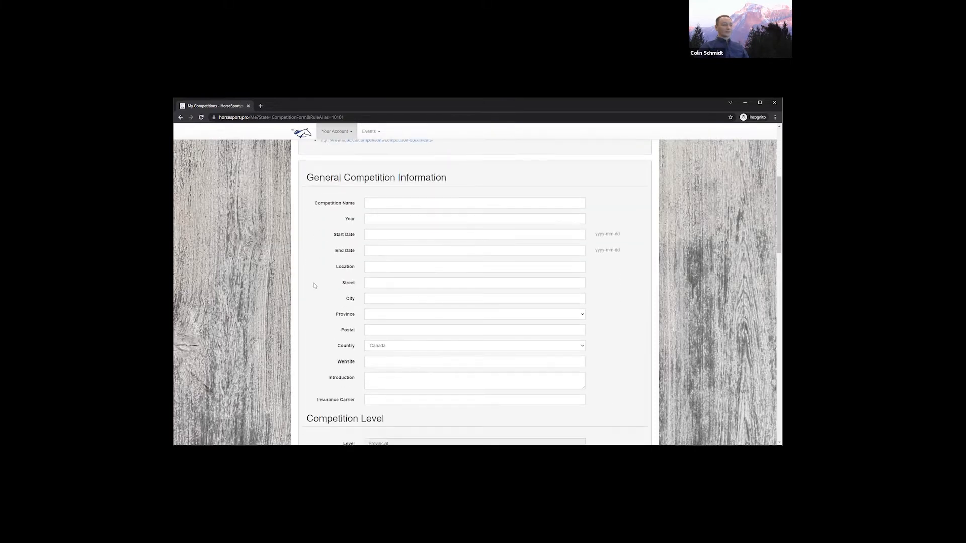
left_click(406, 192)
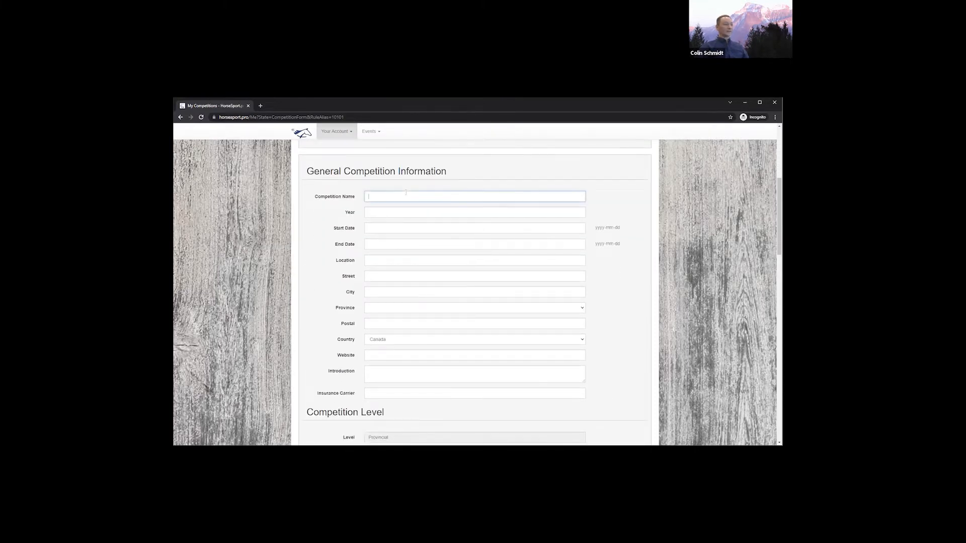
type("Train")
type("erBob's Bo")
type("g Show")
key("Tab")
type("20")
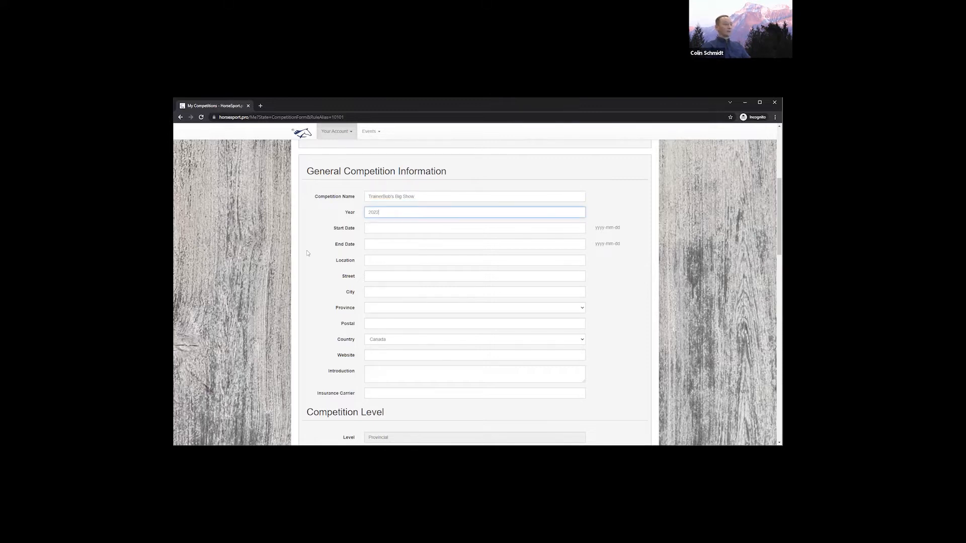
key("Tab")
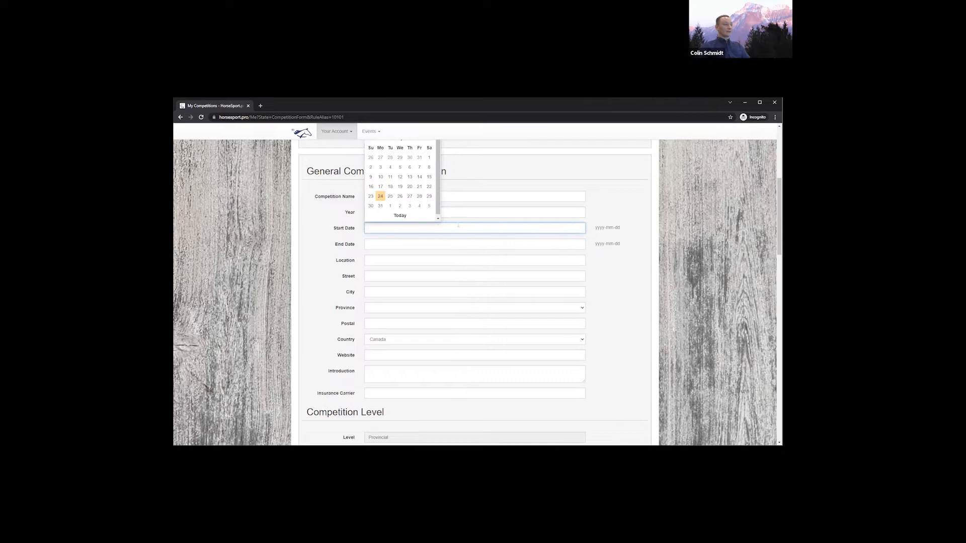
Pick 2022-03-05 as the start date and the 6th as the end date
scroll(442, 222, "up", 2)
left_click(430, 214)
left_click(430, 214)
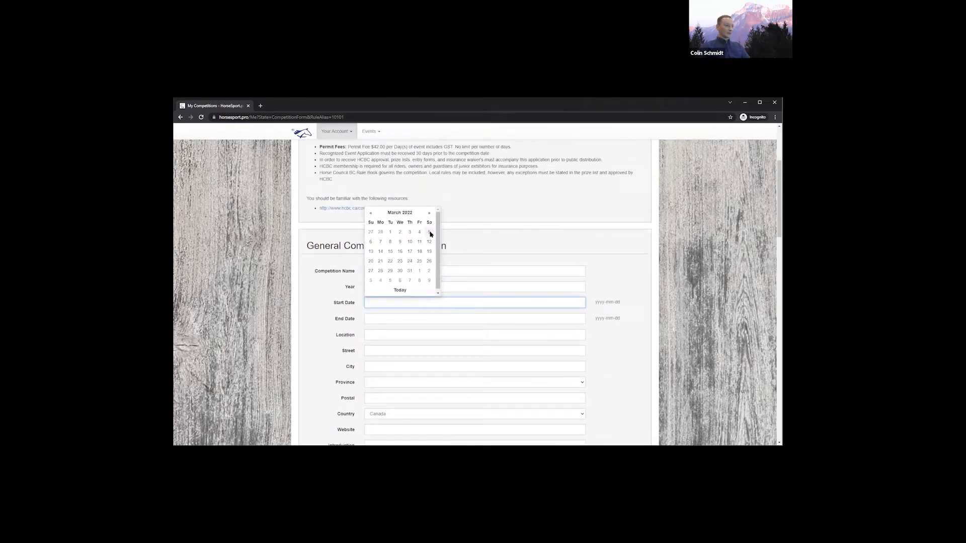
left_click(430, 234)
key("Tab")
left_click(429, 231)
left_click(370, 259)
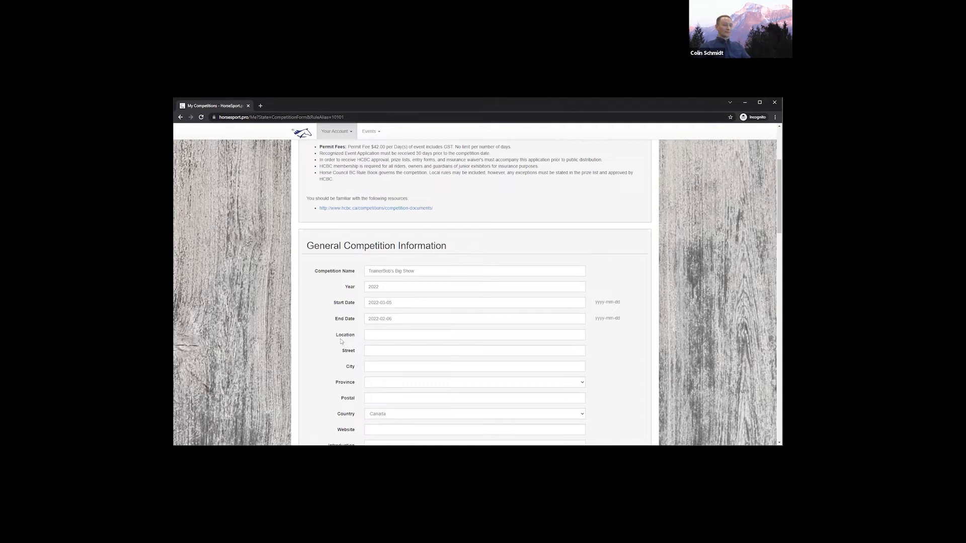
scroll(340, 341, "down", 2)
left_click(384, 272)
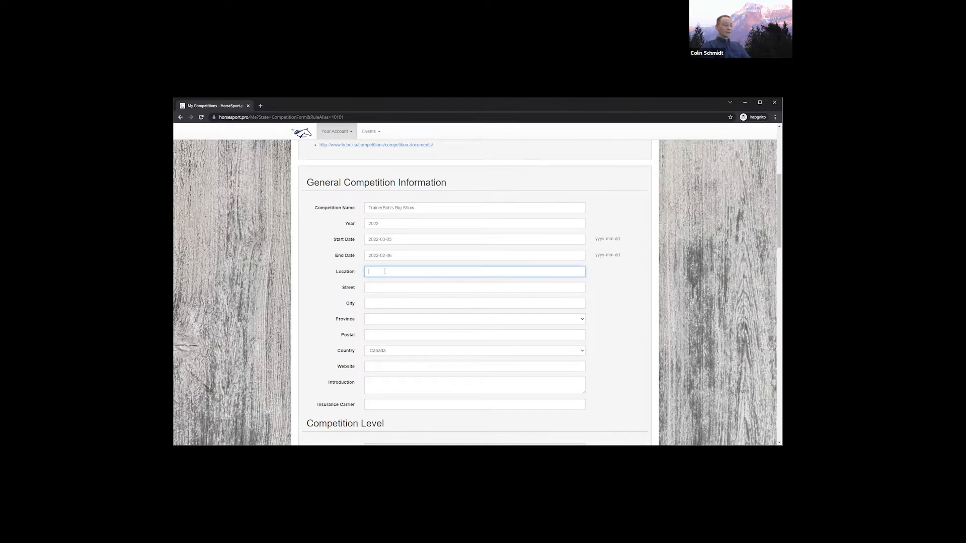
Enter location Chilliwack Heritage Park with corrected spelling and change the end date to March 6
type("lliwack Heritage Park")
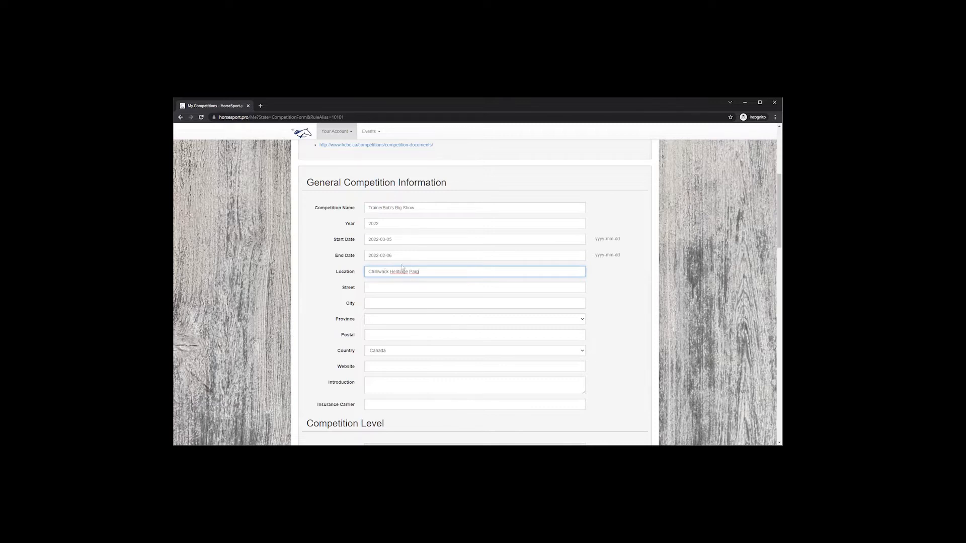
right_click(405, 274)
left_click(418, 278)
left_click(387, 256)
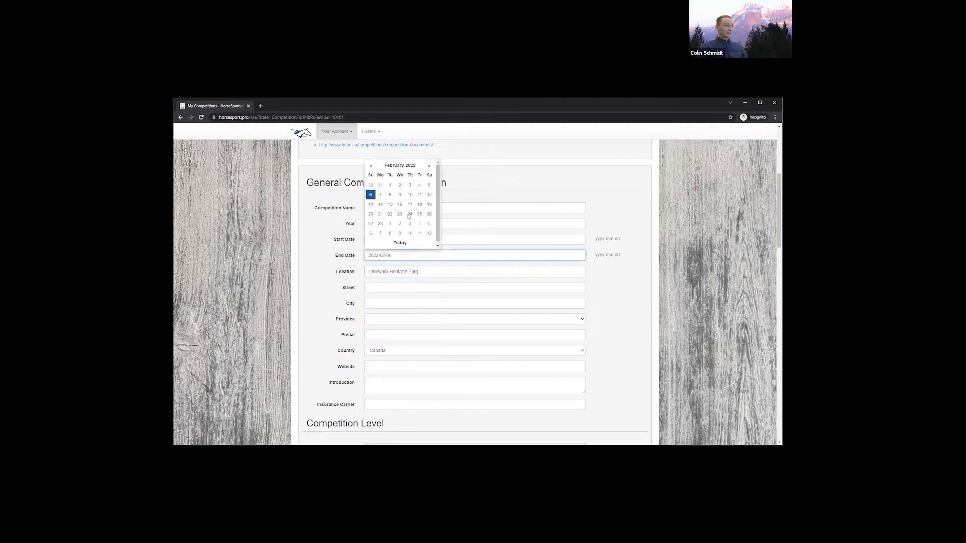
left_click(429, 166)
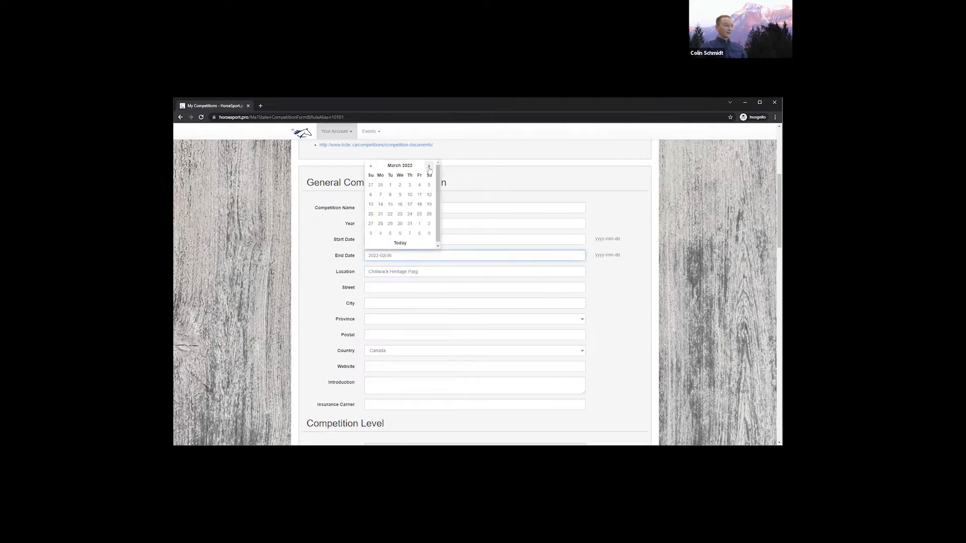
left_click(371, 194)
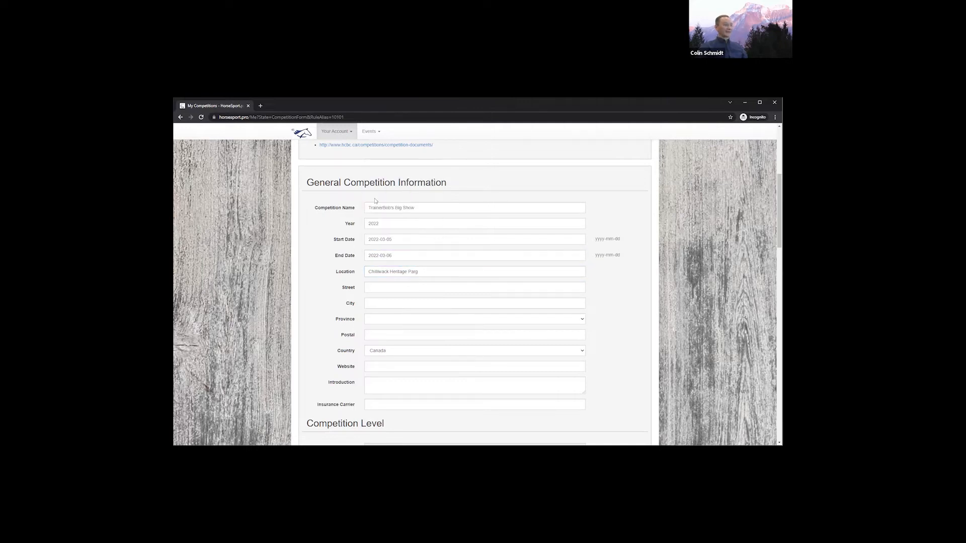
Begin the street address, then fix the stray letter ending the location name
left_click(425, 285)
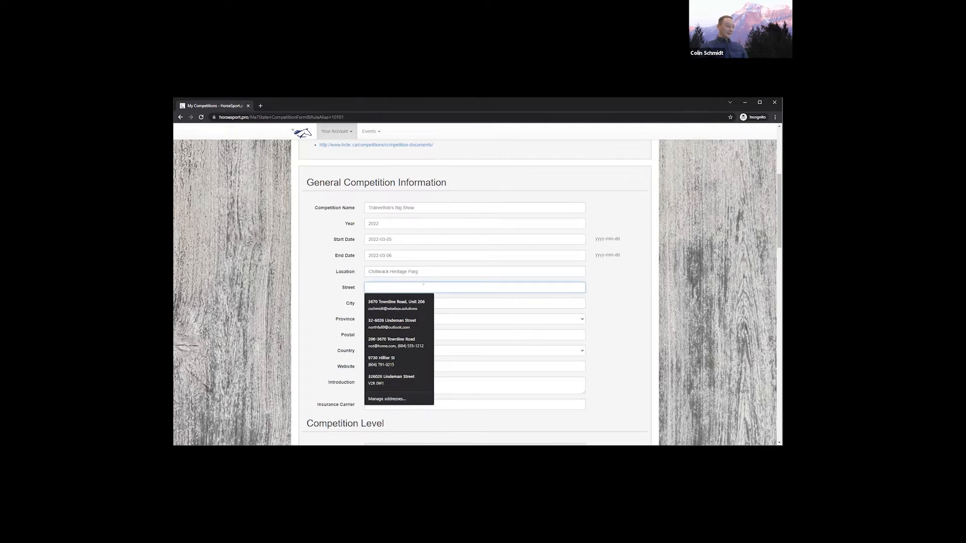
type("12345")
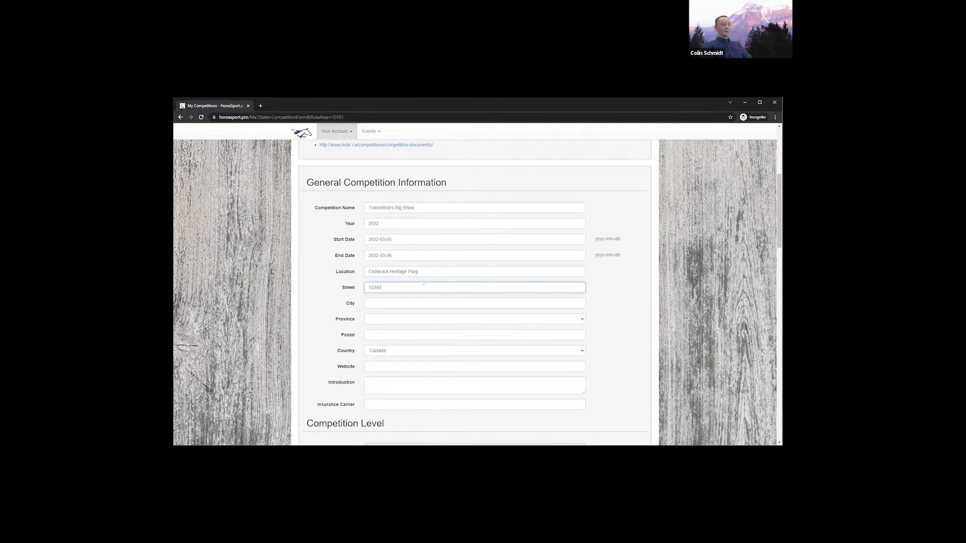
key("shift+Tab")
key("End")
key("BackSpace")
type("k")
Fill in the venue's street, city Chilliwack, province BC, postal code and website BigsBigShow.com
left_click(424, 284)
type("Lickman Rd.")
key("Tab")
type("Chi")
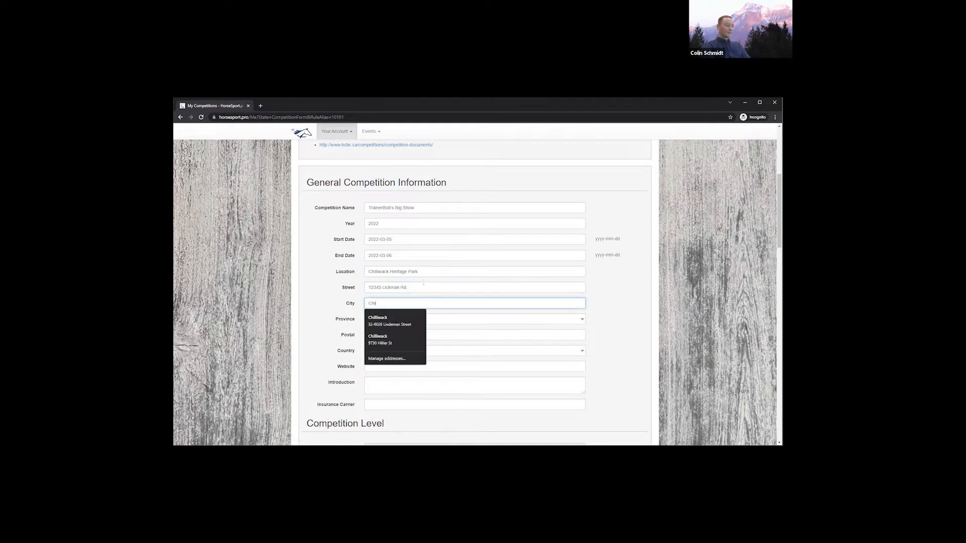
key("Tab")
key("Tab")
type("V2")
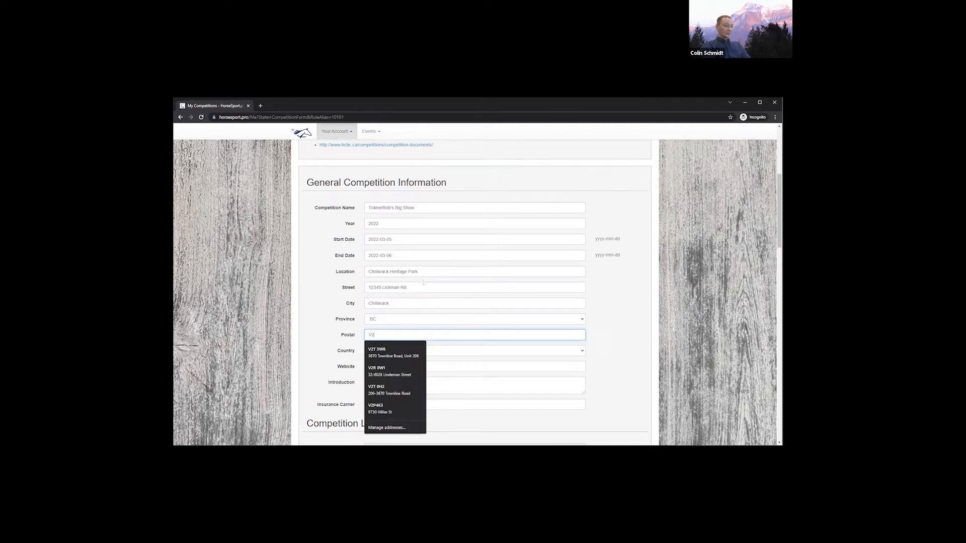
type("R 1A2")
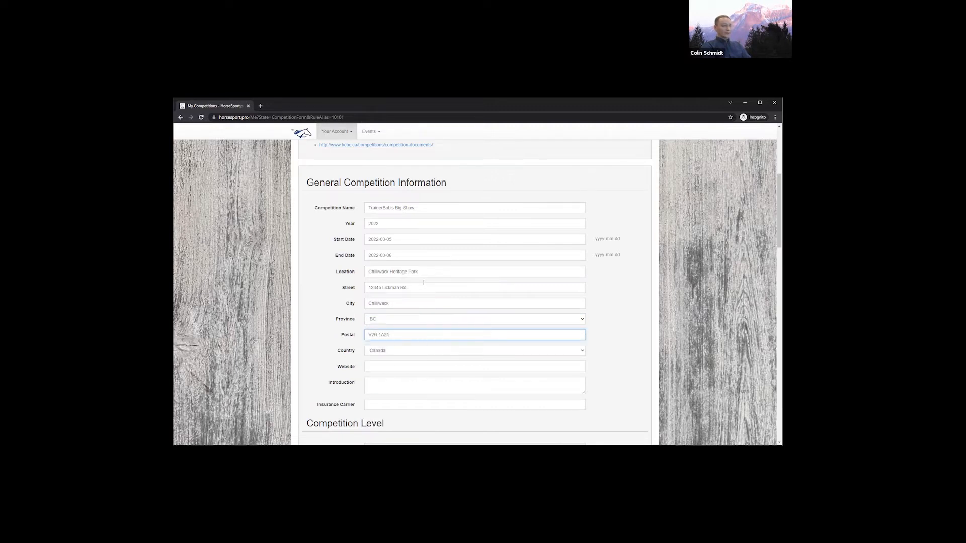
key("Tab")
key("Tab")
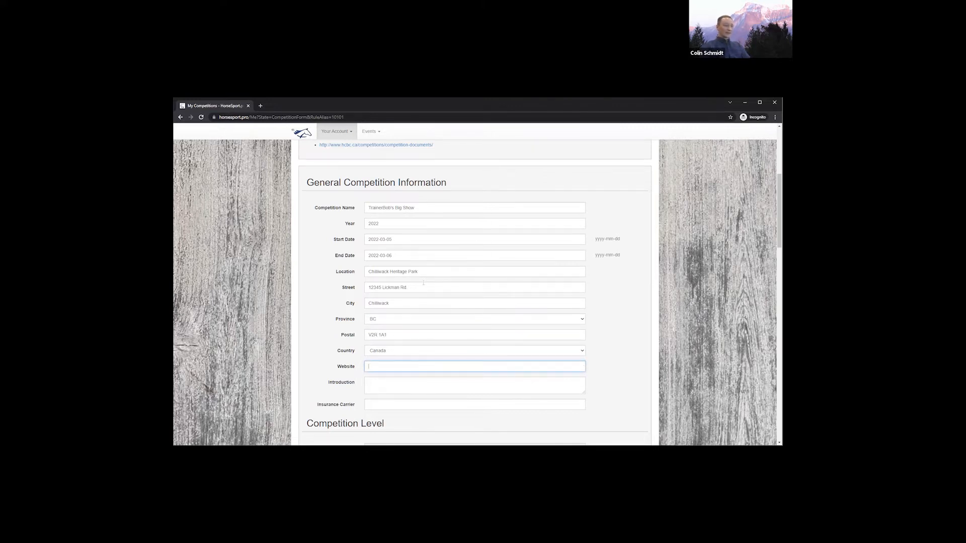
type("BigsBigShow.com")
scroll(418, 283, "down", 1)
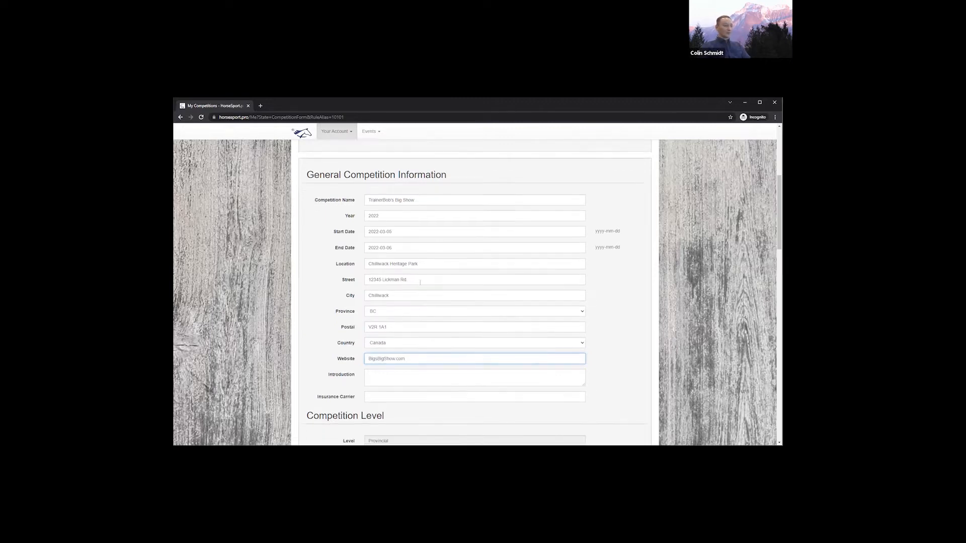
Write the introduction 'Welcome to the big show' and enter insurance carrier Capri
left_click(414, 332)
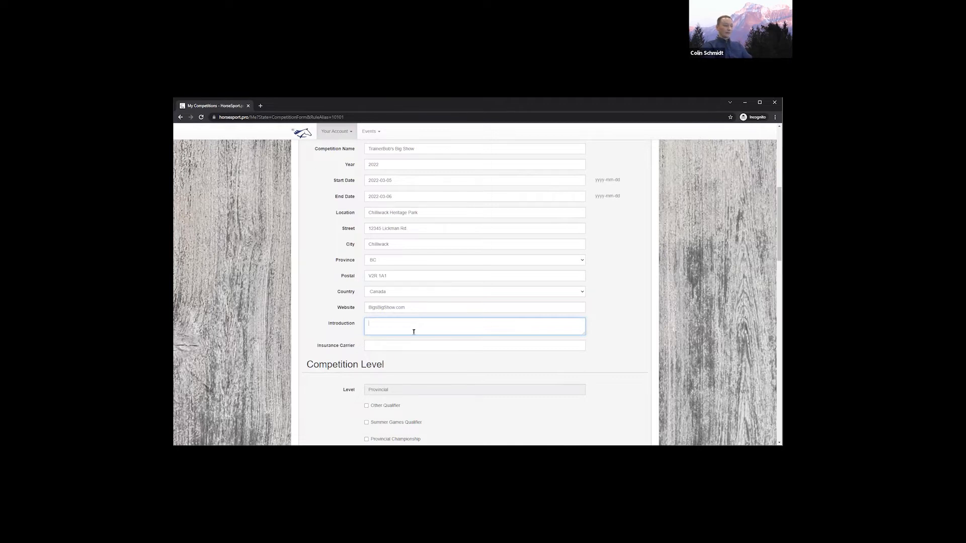
type("Welcome to the big show")
key("Tab")
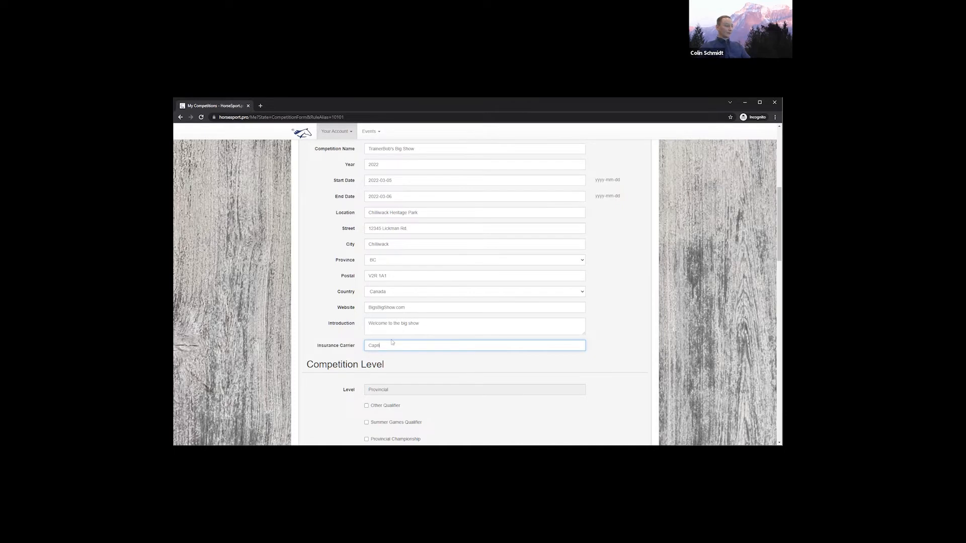
scroll(393, 340, "down", 3)
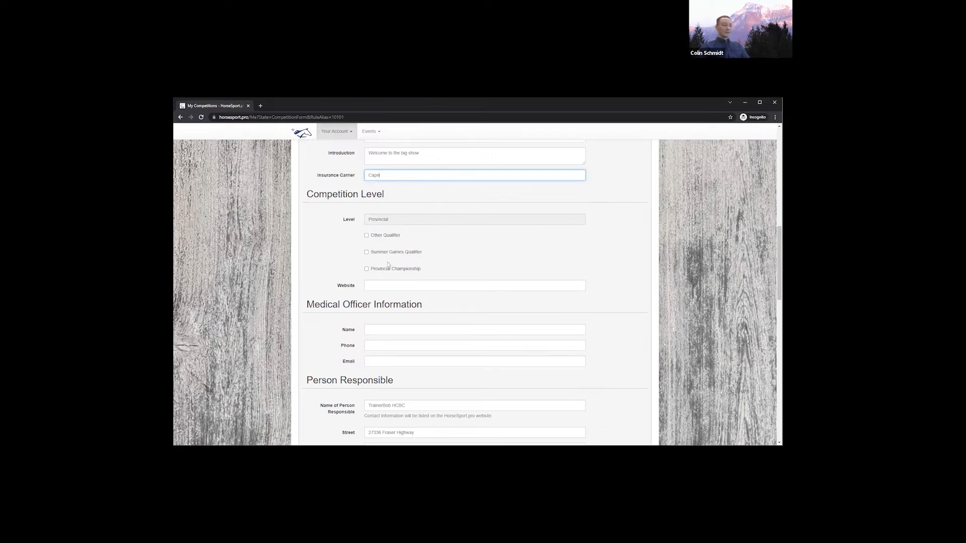
Leave Summer Games Qualifier unchecked and set the competition-level website to BobsBigShow.com
left_click(416, 257)
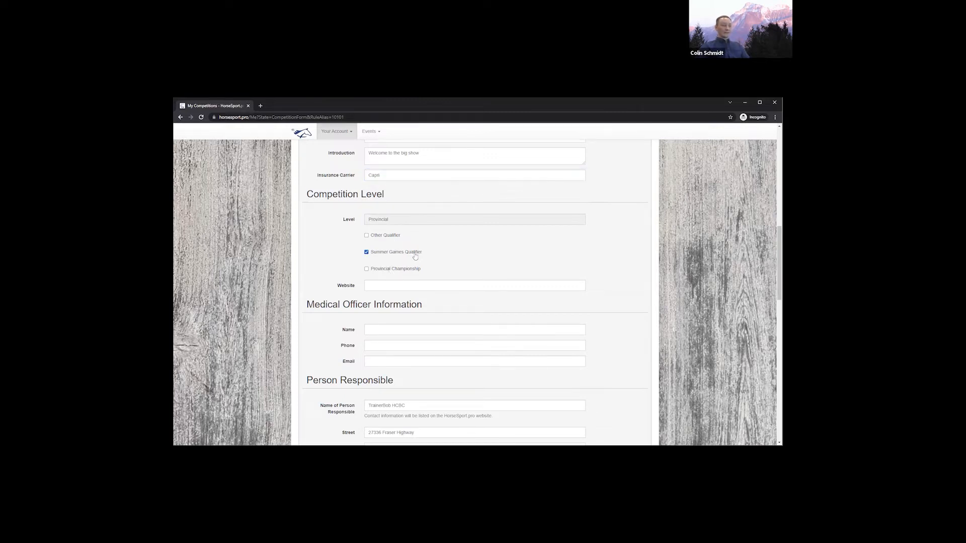
left_click(408, 253)
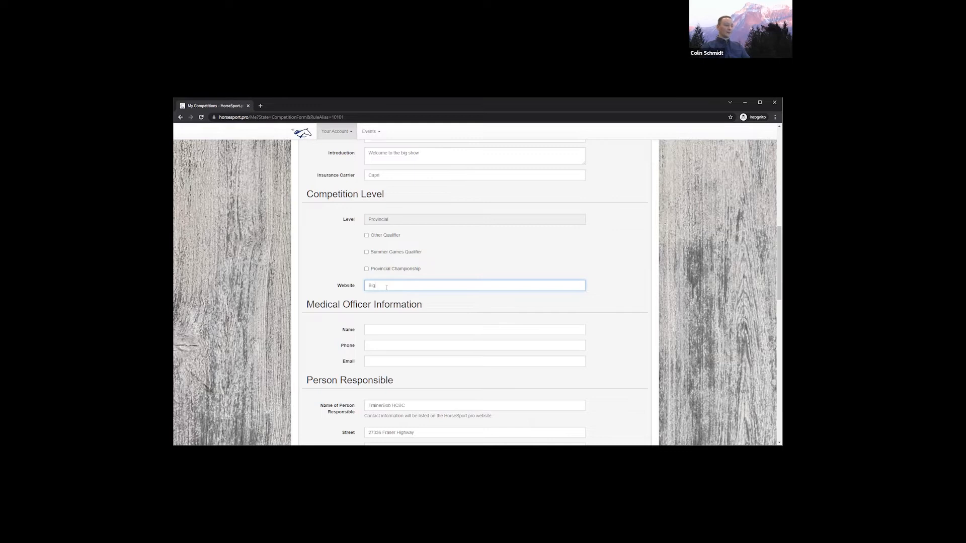
key("ctrl+a")
type("BobsBigShow.com")
Replace the wrong autofill and enter the medical officer's name, phone number and e-mail address
left_click(404, 328)
scroll(407, 322, "down", 1)
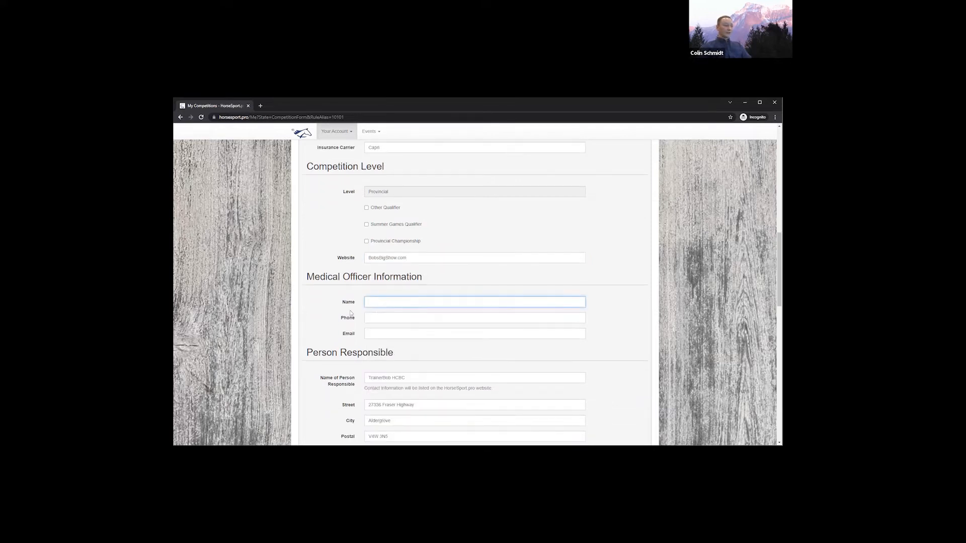
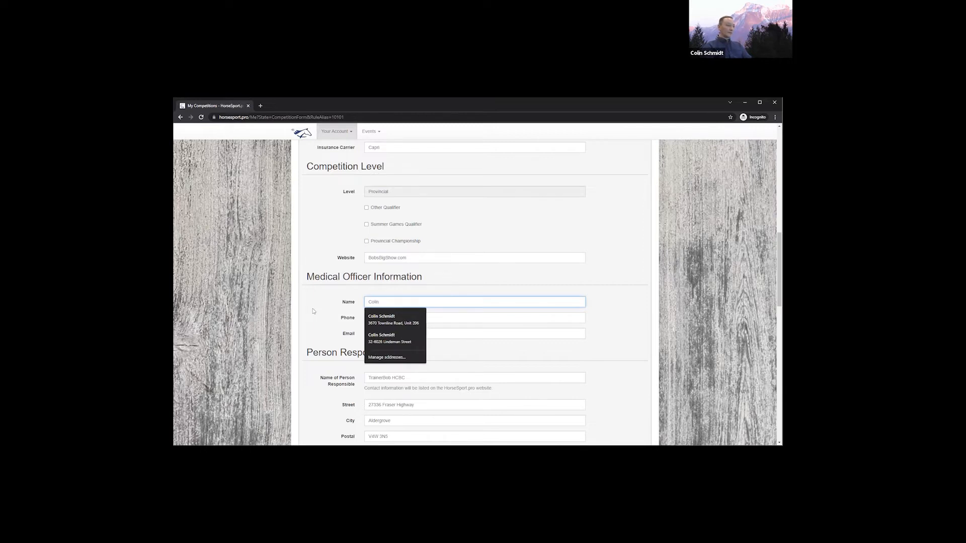
key("ctrl+a")
key("BackSpace")
key("Tab")
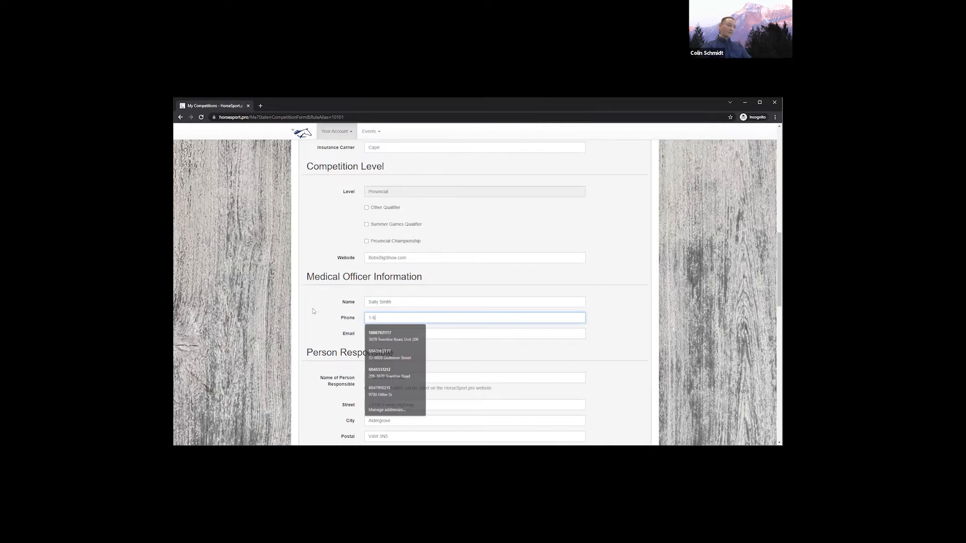
key("Tab")
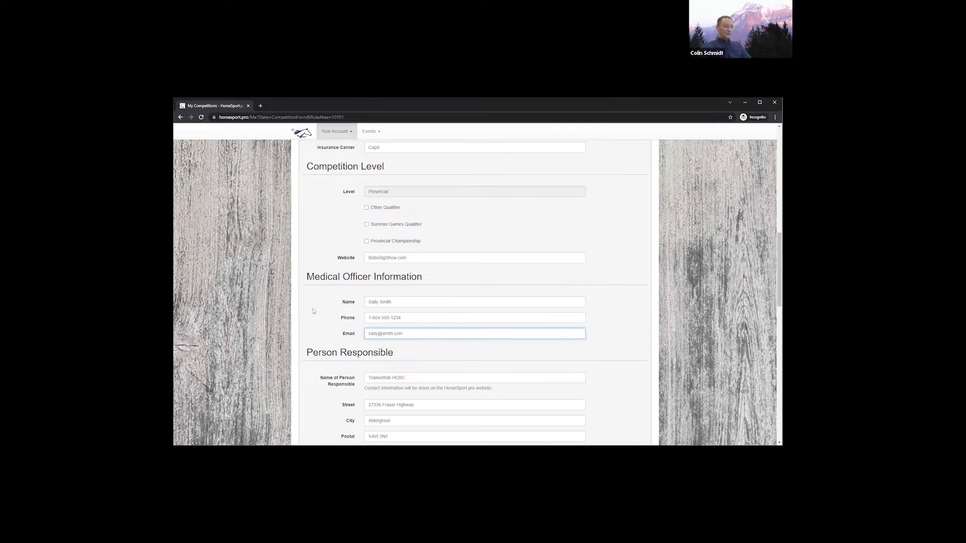
scroll(315, 312, "down", 3)
scroll(317, 313, "down", 2)
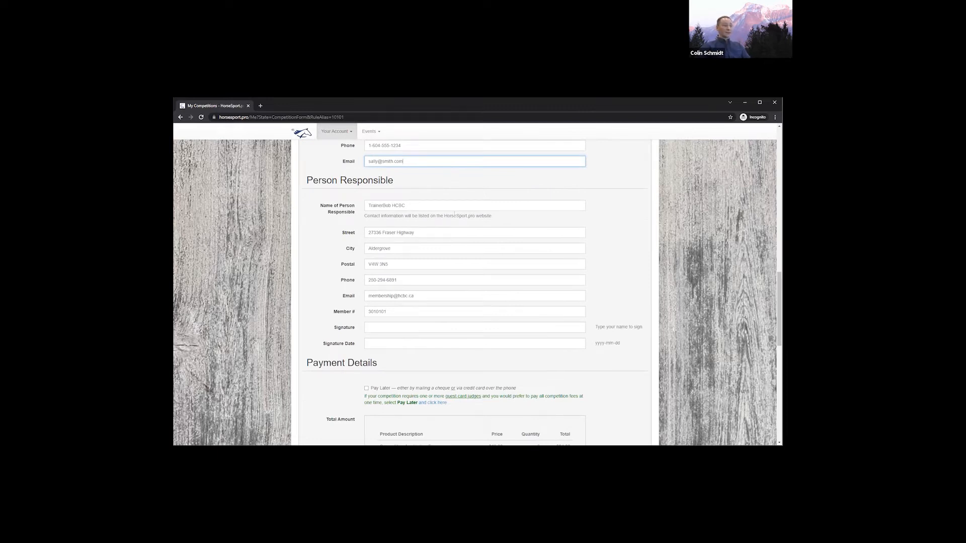
left_click_drag(453, 216, 391, 215)
left_click(390, 215)
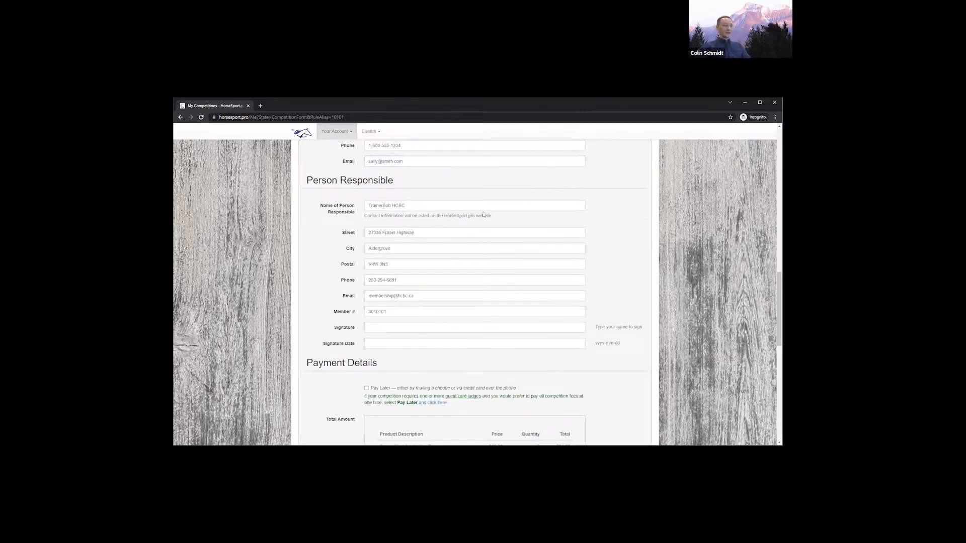
left_click_drag(492, 215, 407, 216)
left_click(409, 216)
left_click(583, 328)
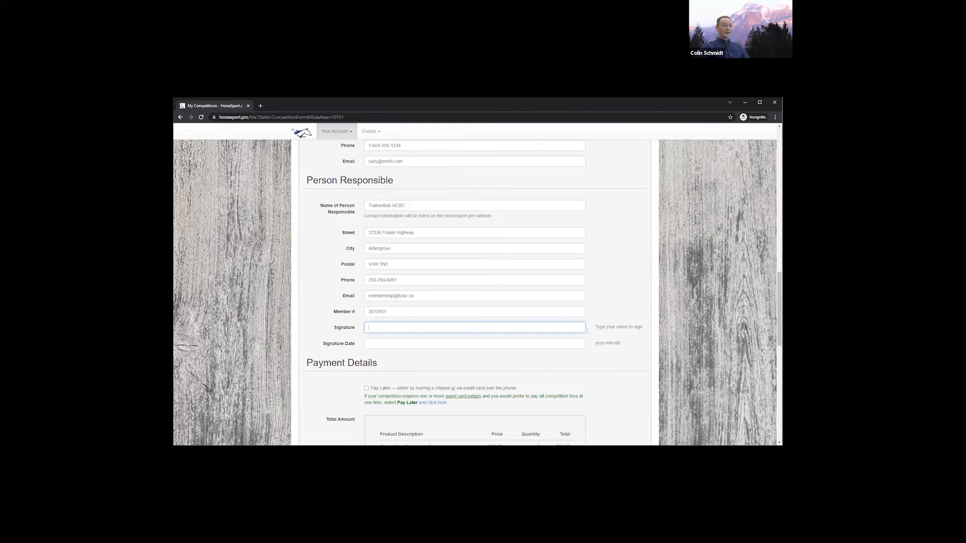
Sign the Person Responsible section and set the signature date to today, 2022-01-24
left_click_drag(643, 327, 591, 333)
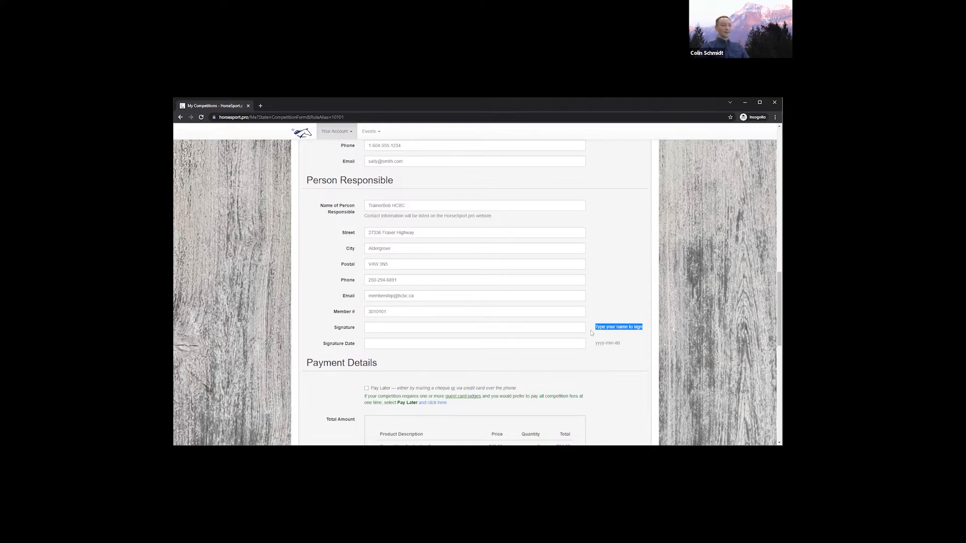
left_click(392, 328)
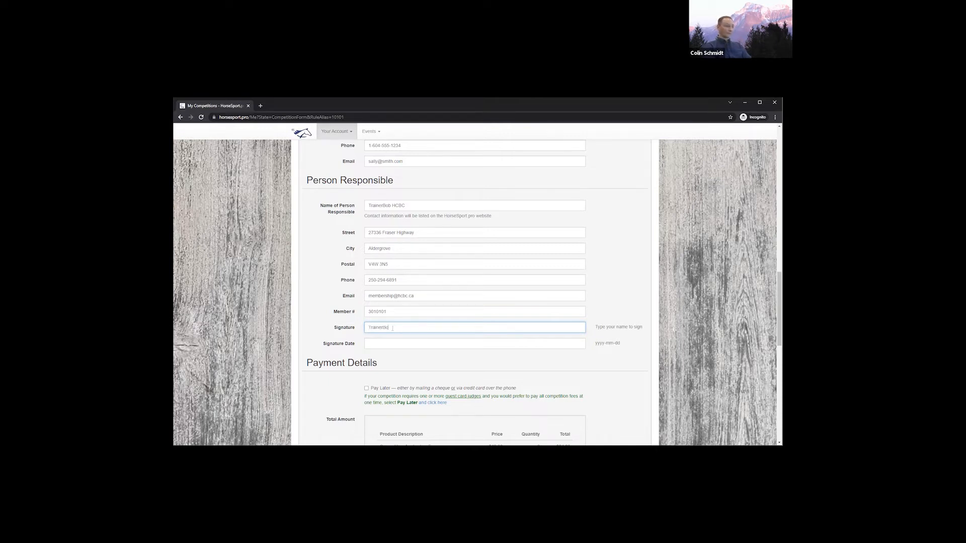
key("Tab")
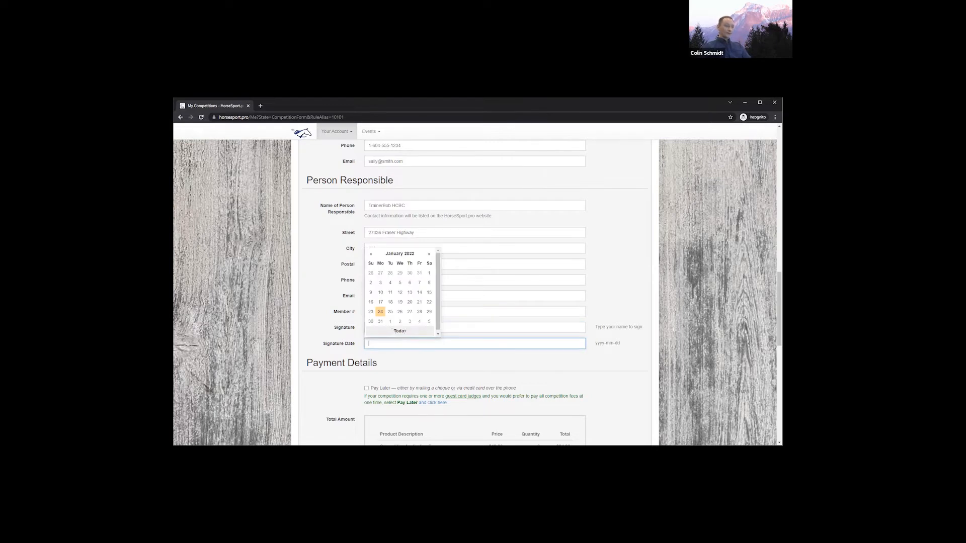
left_click(393, 331)
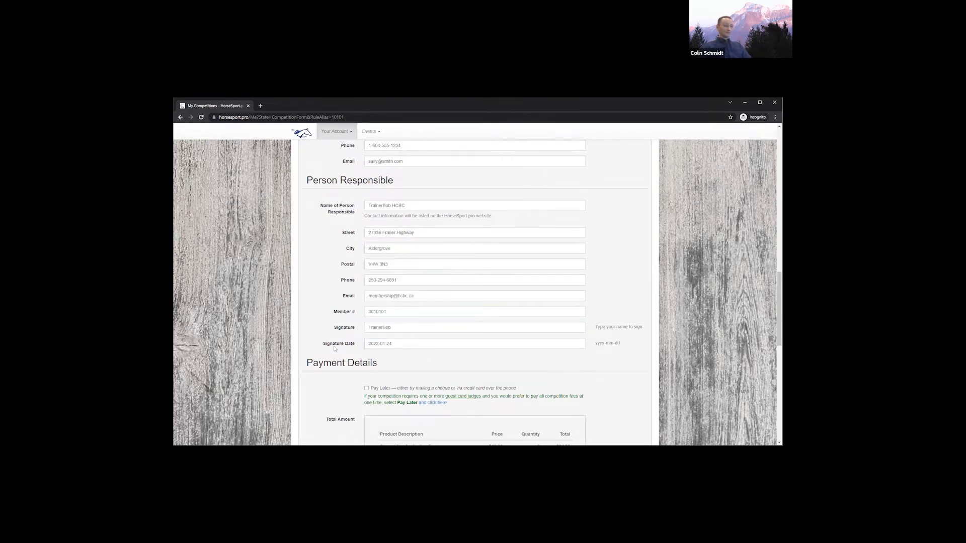
scroll(318, 348, "down", 3)
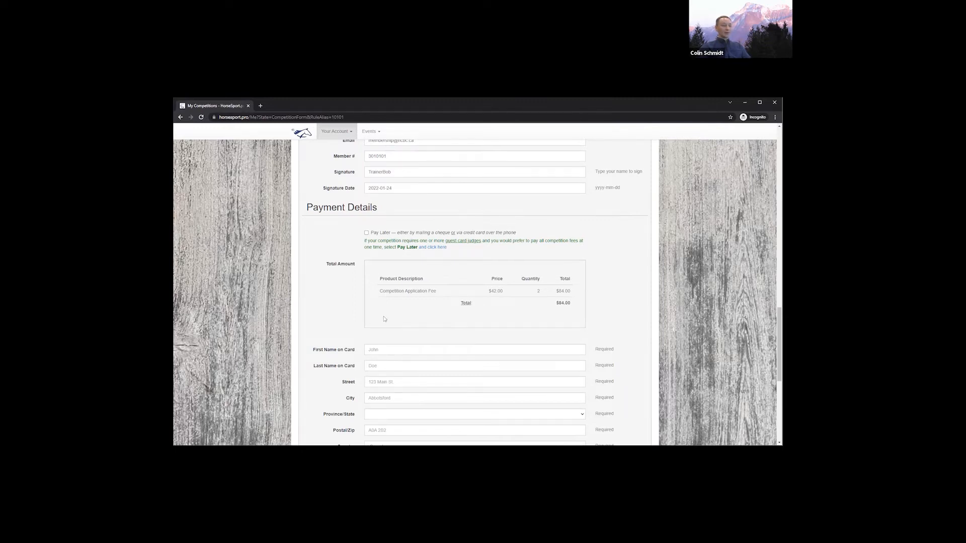
Choose Pay Later, confirm the information was reviewed, and submit to create the competition
scroll(384, 318, "down", 2)
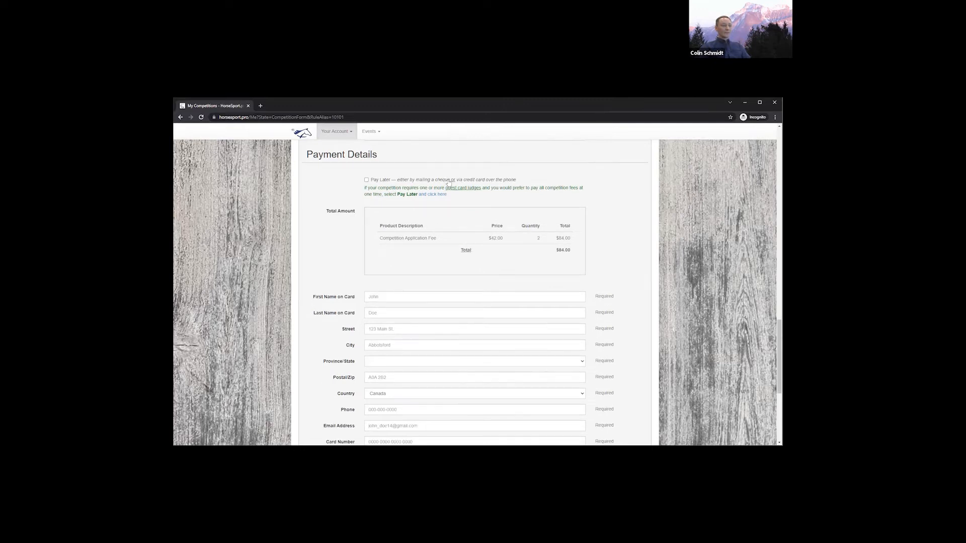
left_click(366, 180)
scroll(408, 289, "down", 1)
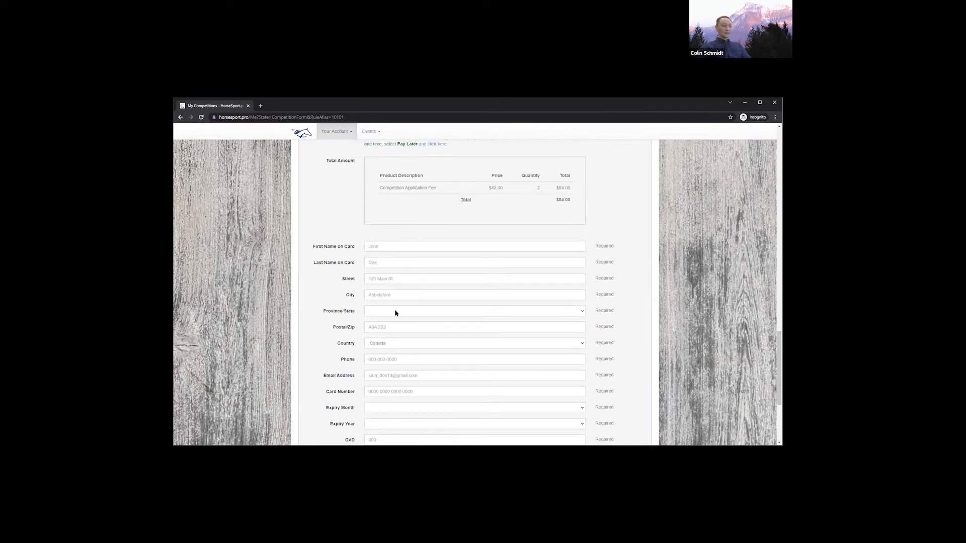
scroll(399, 311, "down", 1)
scroll(399, 308, "down", 1)
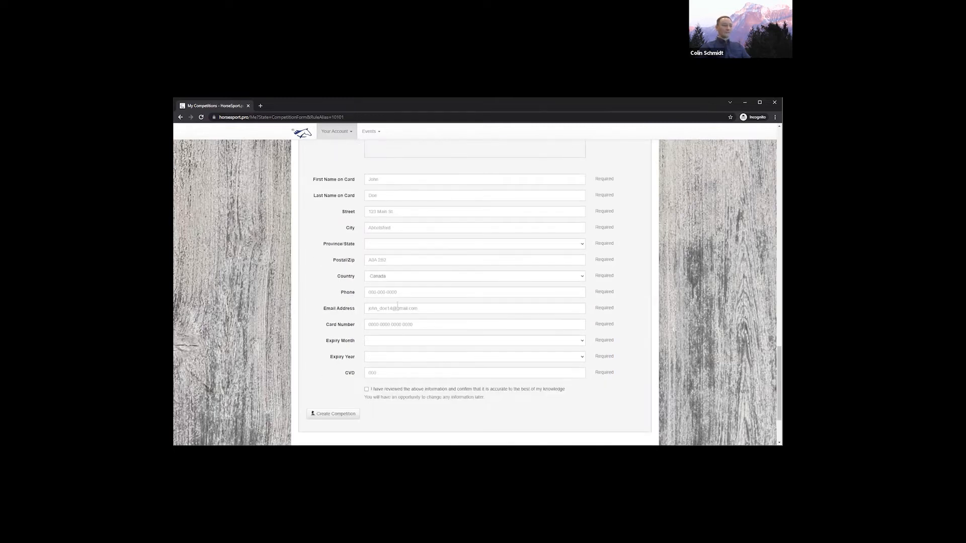
scroll(421, 375, "down", 1)
left_click(370, 338)
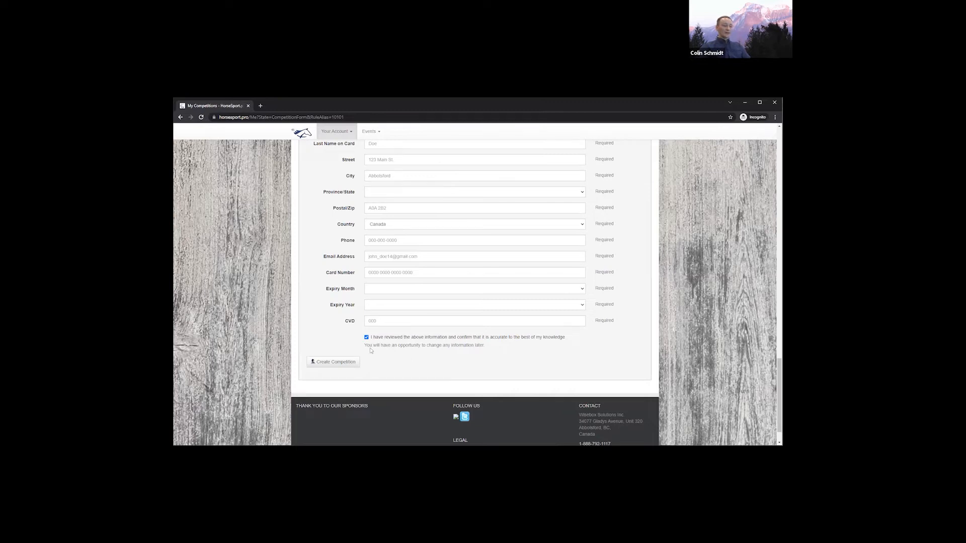
left_click(333, 363)
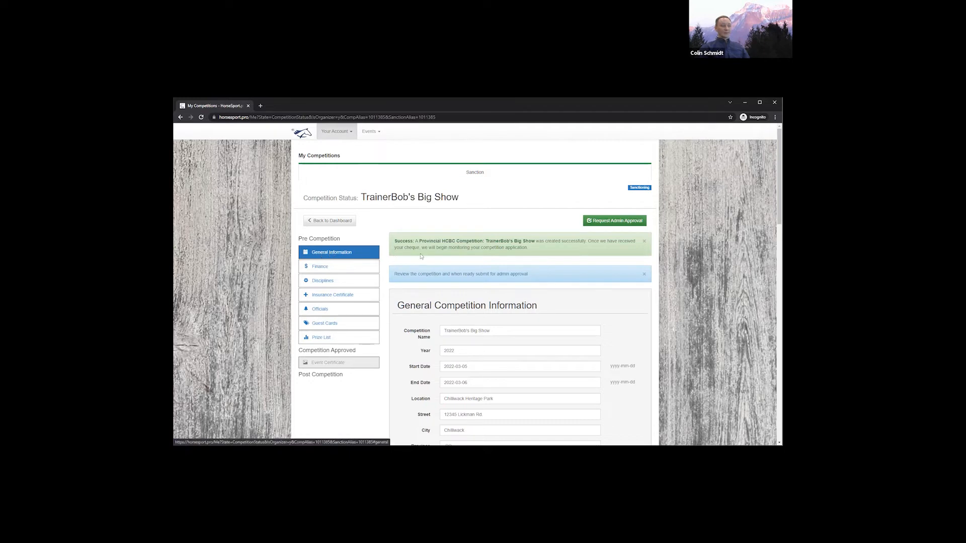
scroll(418, 255, "down", 2)
scroll(419, 255, "down", 2)
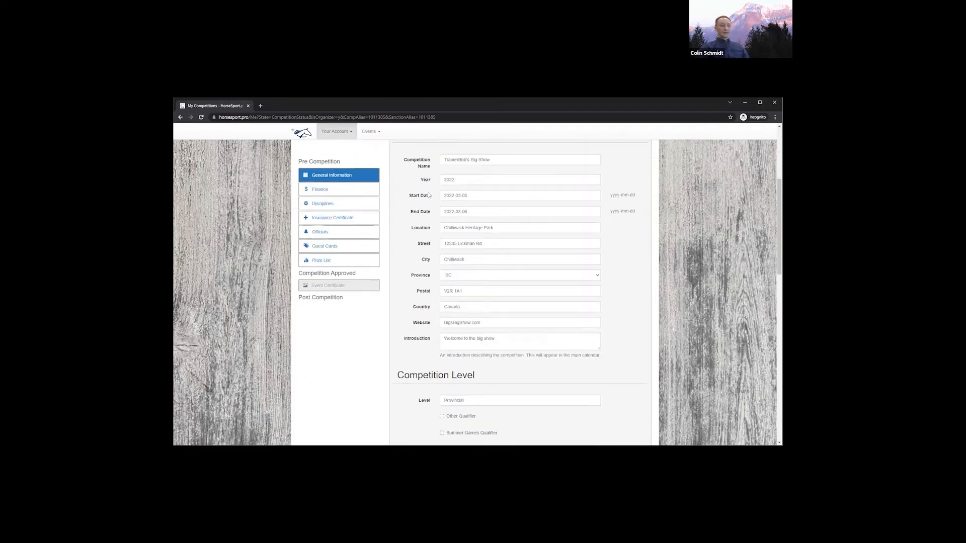
scroll(423, 282, "down", 1)
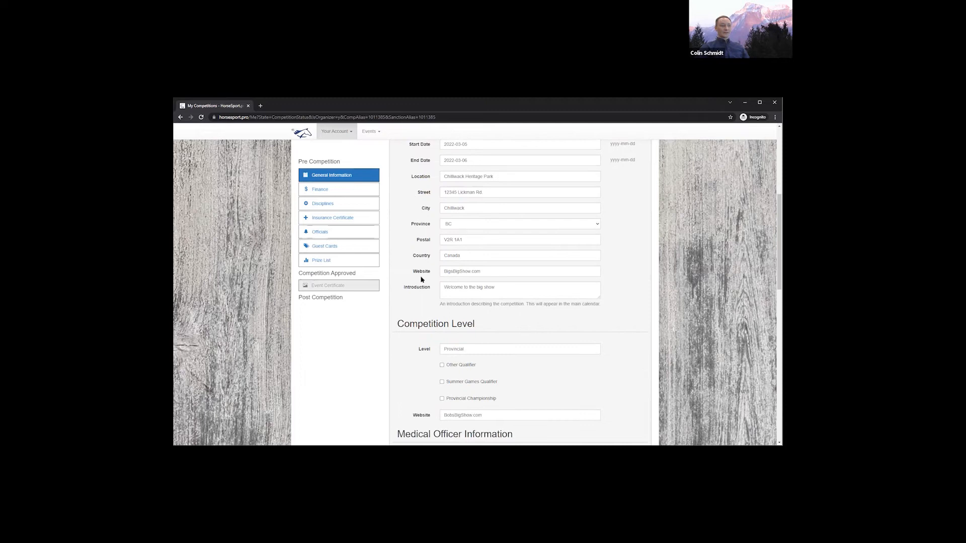
scroll(422, 279, "down", 2)
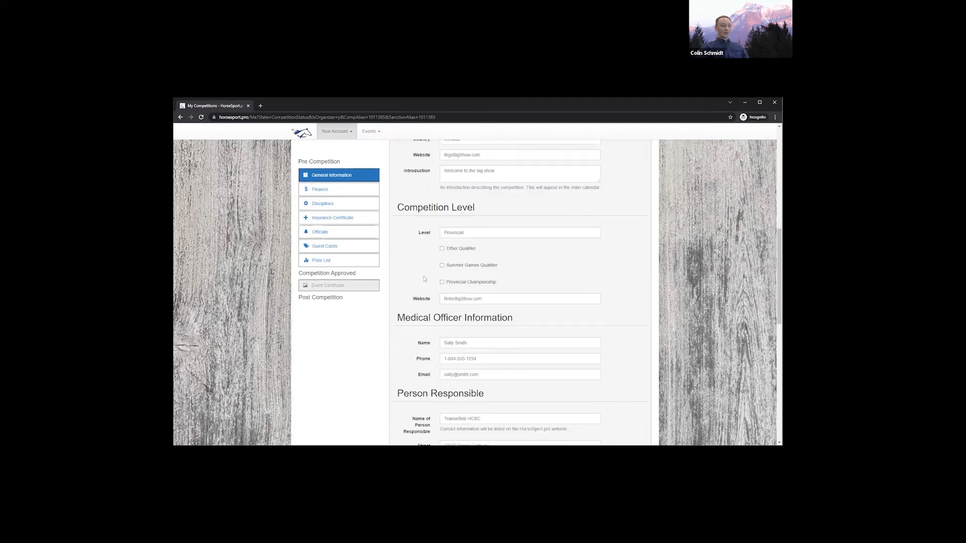
scroll(424, 279, "down", 1)
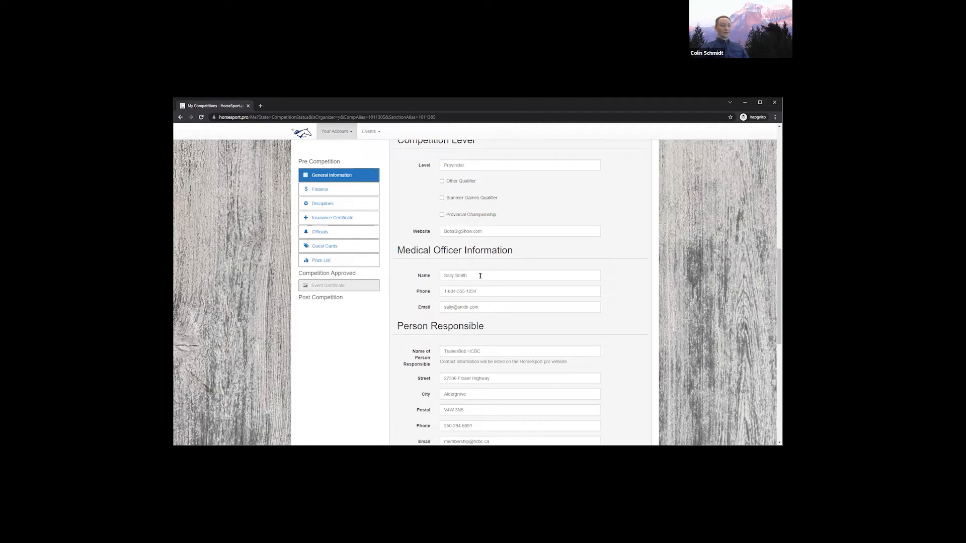
scroll(480, 278, "down", 1)
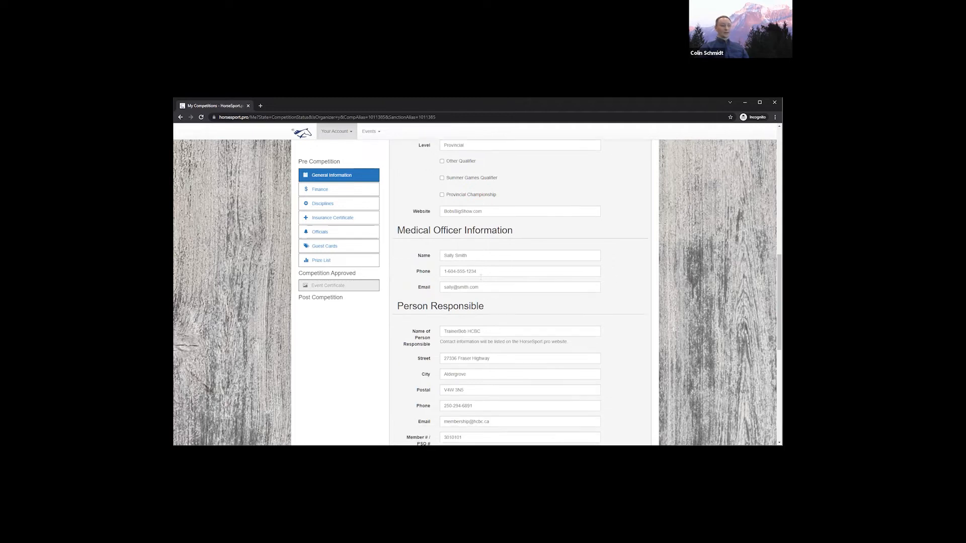
scroll(490, 261, "down", 1)
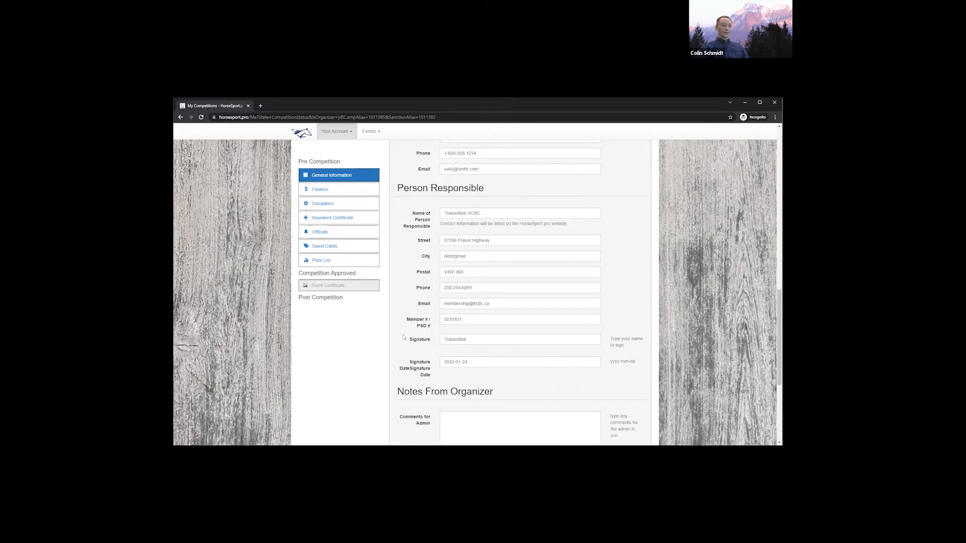
scroll(402, 334, "down", 1)
scroll(402, 335, "down", 1)
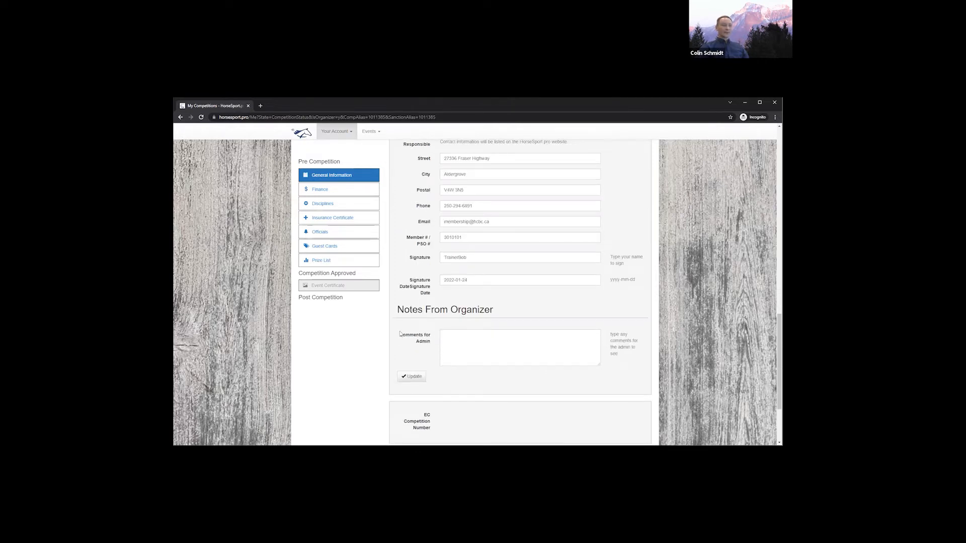
scroll(473, 302, "down", 1)
left_click(473, 301)
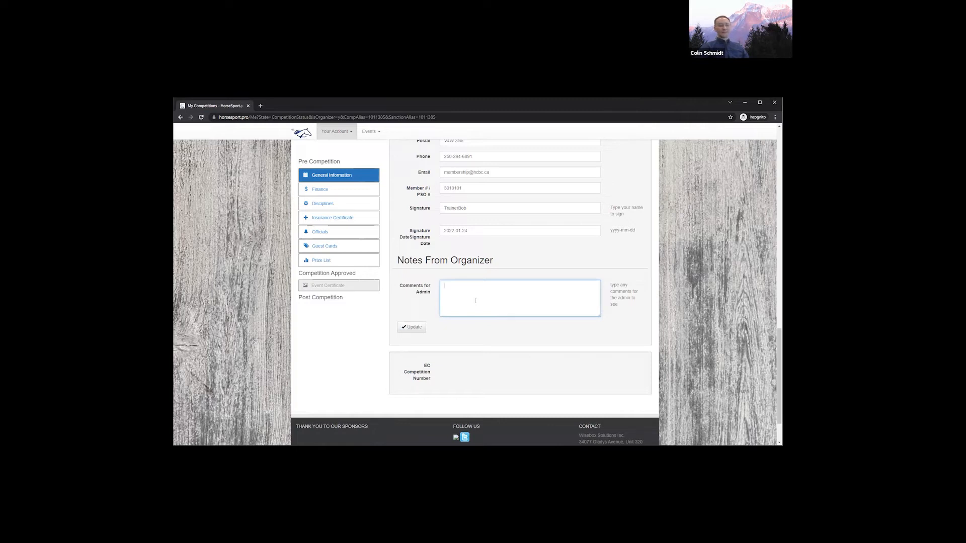
left_click(385, 230)
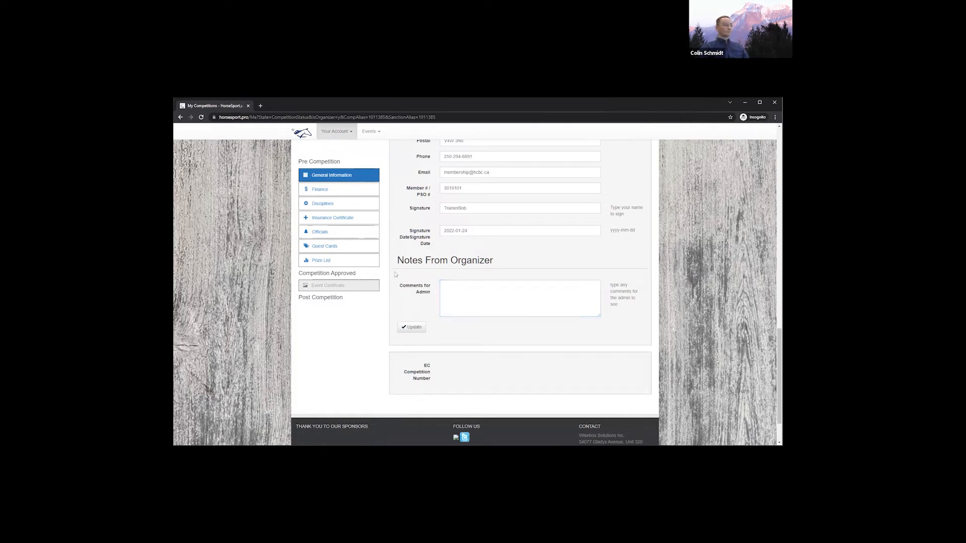
left_click(340, 194)
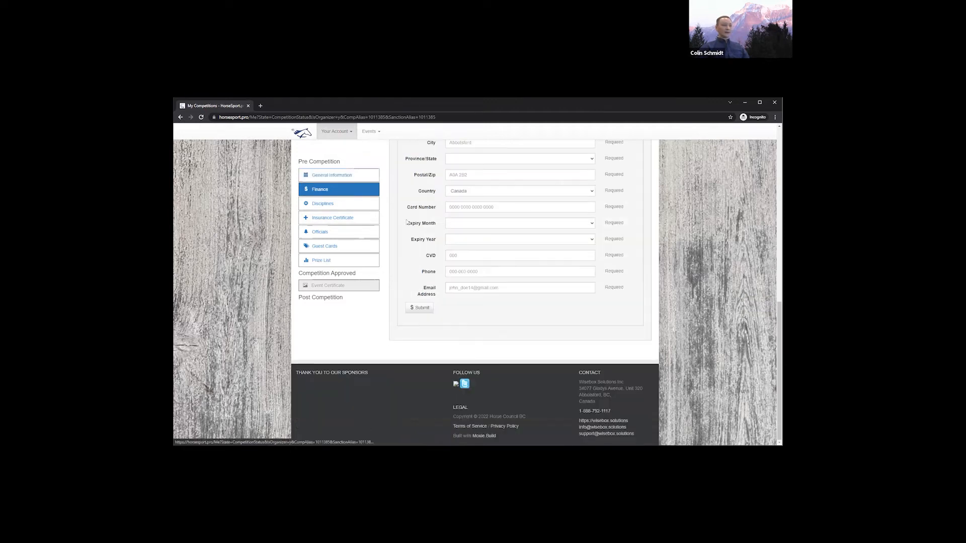
scroll(406, 222, "up", 6)
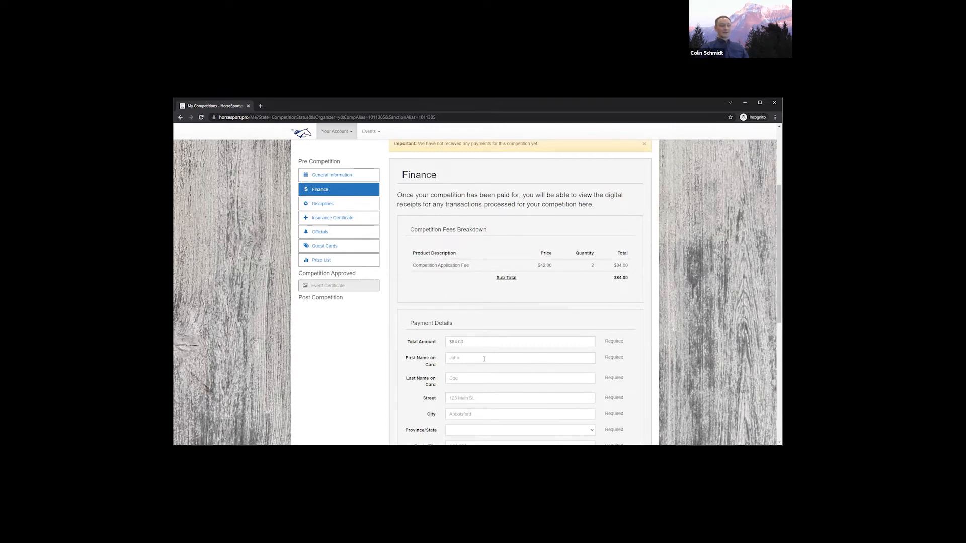
scroll(488, 359, "down", 2)
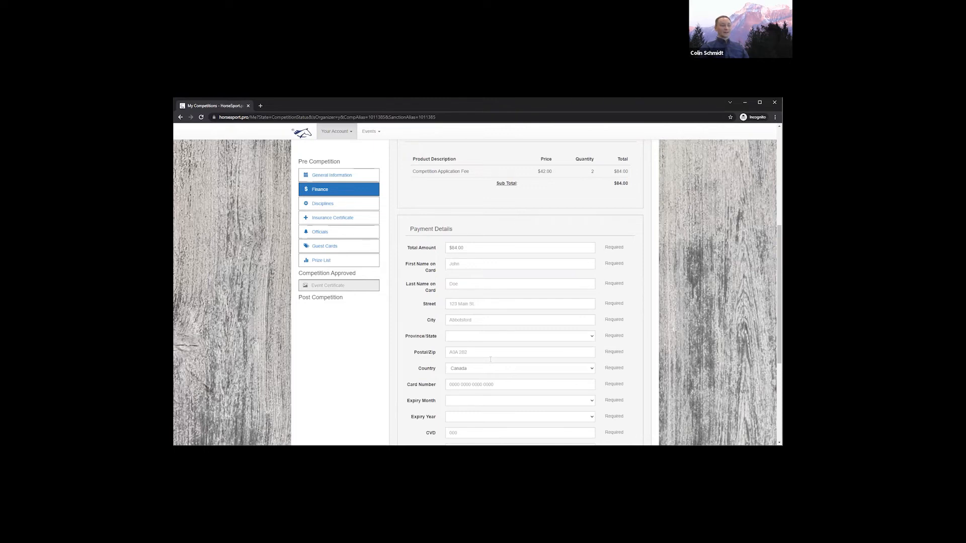
scroll(499, 330, "down", 2)
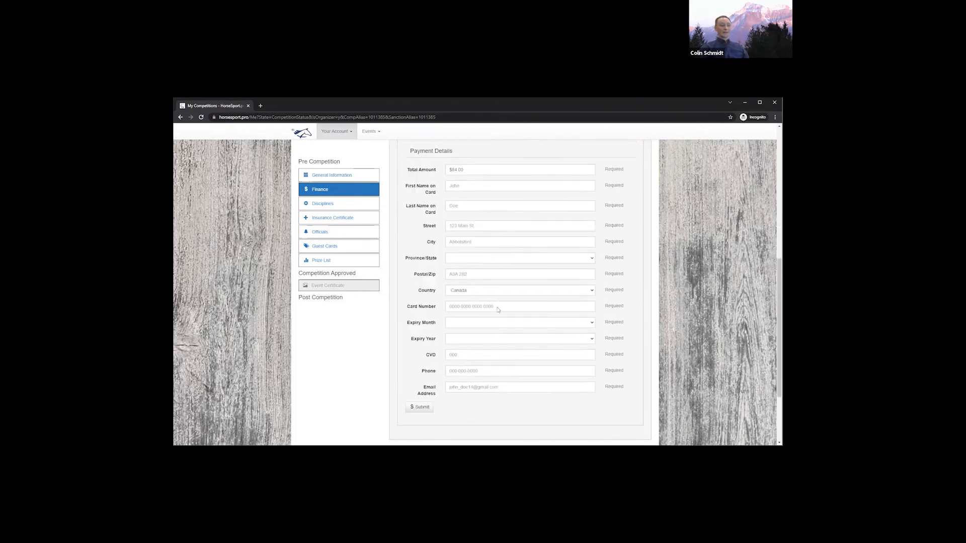
scroll(498, 310, "up", 1)
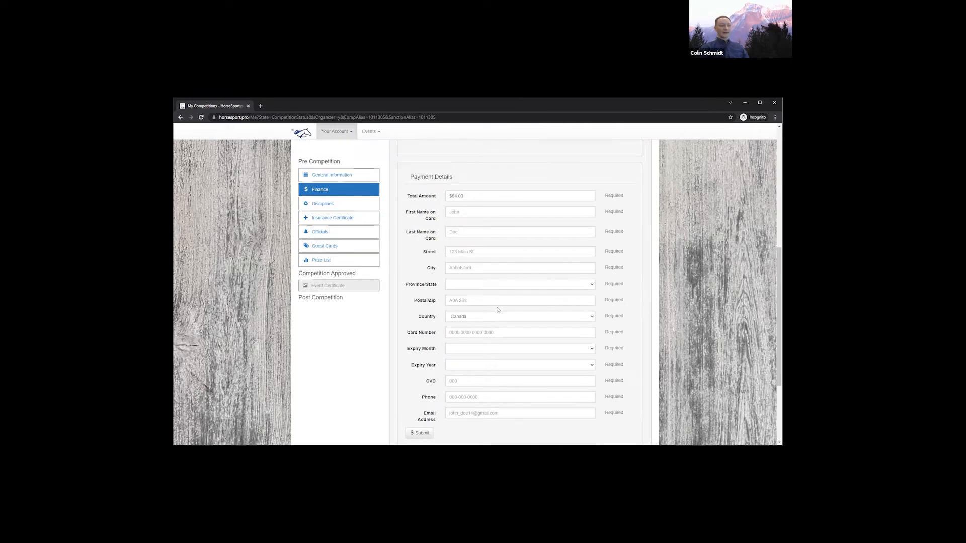
scroll(497, 308, "up", 1)
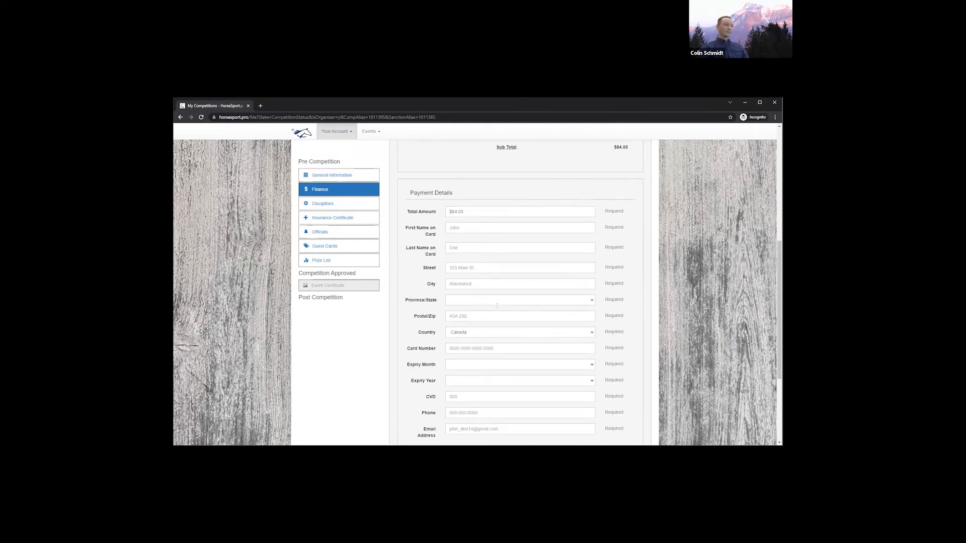
scroll(497, 306, "up", 5)
scroll(497, 307, "up", 2)
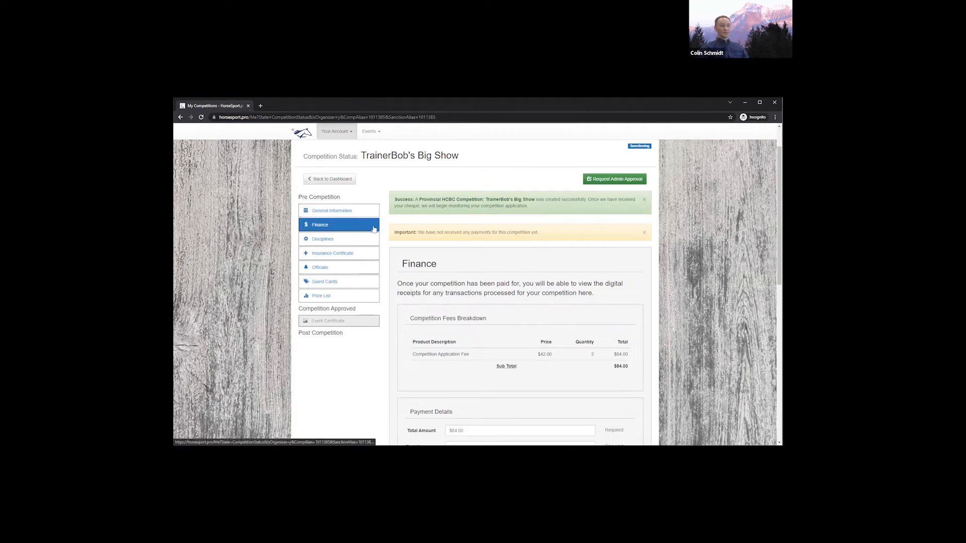
left_click(344, 242)
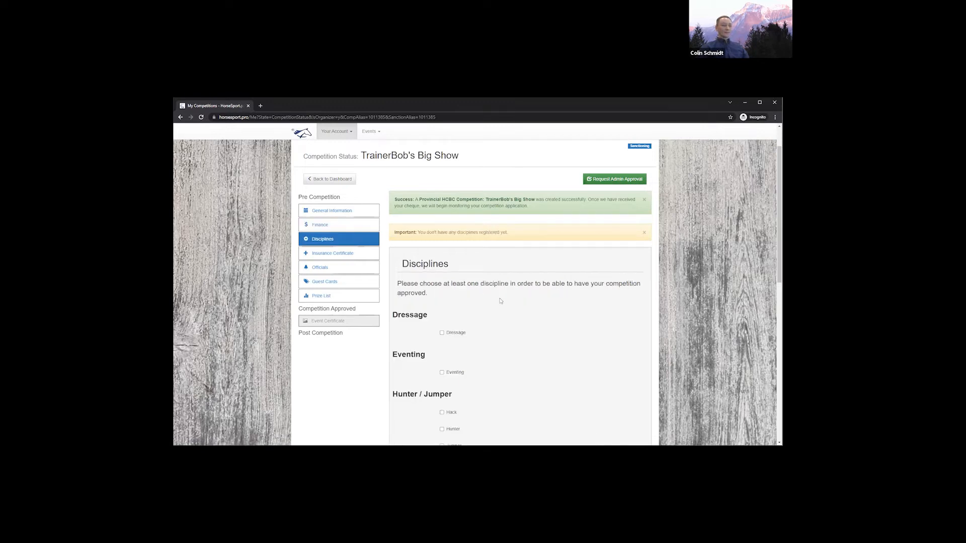
Register Vaulting as the show's discipline, save it, and bring up the Certificate of Insurance section
scroll(497, 298, "down", 2)
scroll(496, 297, "down", 3)
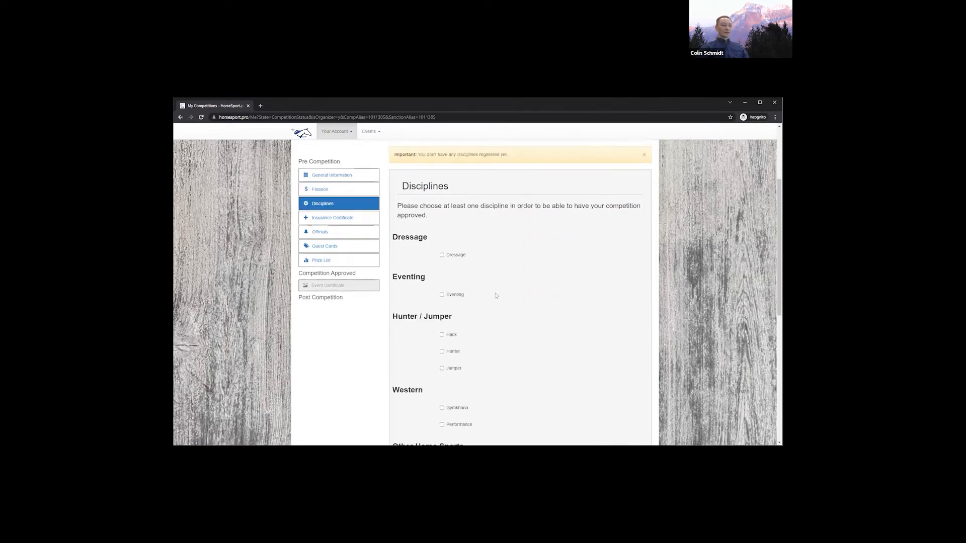
scroll(497, 296, "down", 1)
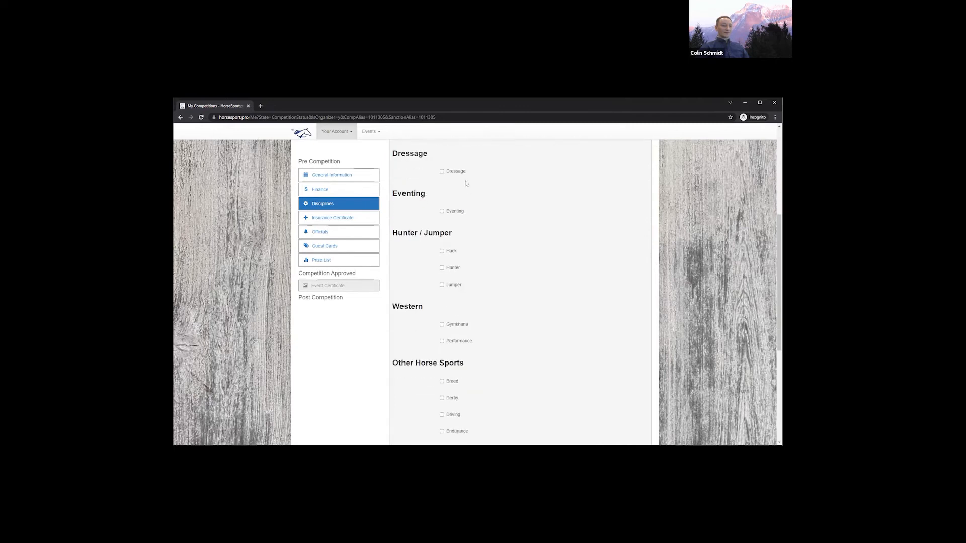
scroll(493, 302, "down", 1)
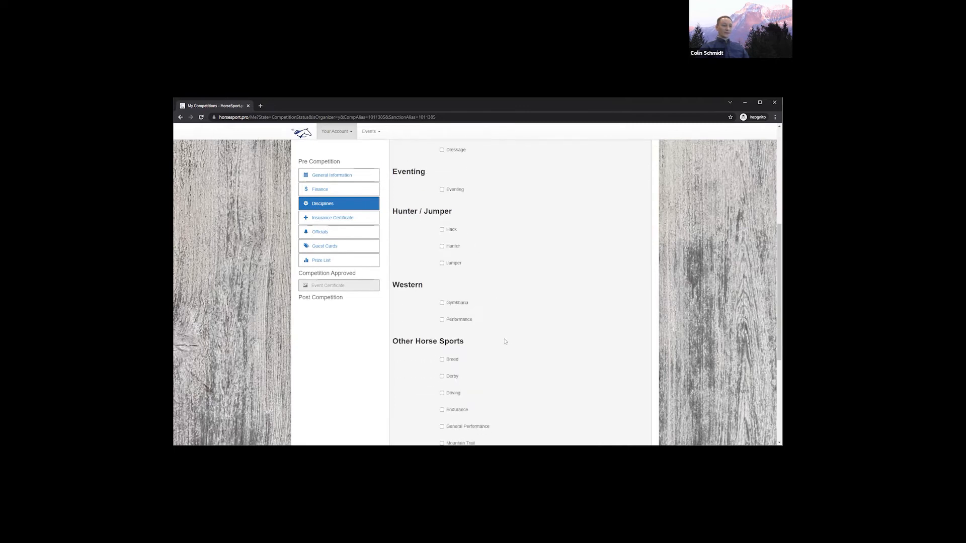
scroll(505, 341, "down", 3)
scroll(503, 340, "down", 3)
left_click(455, 362)
left_click(425, 381)
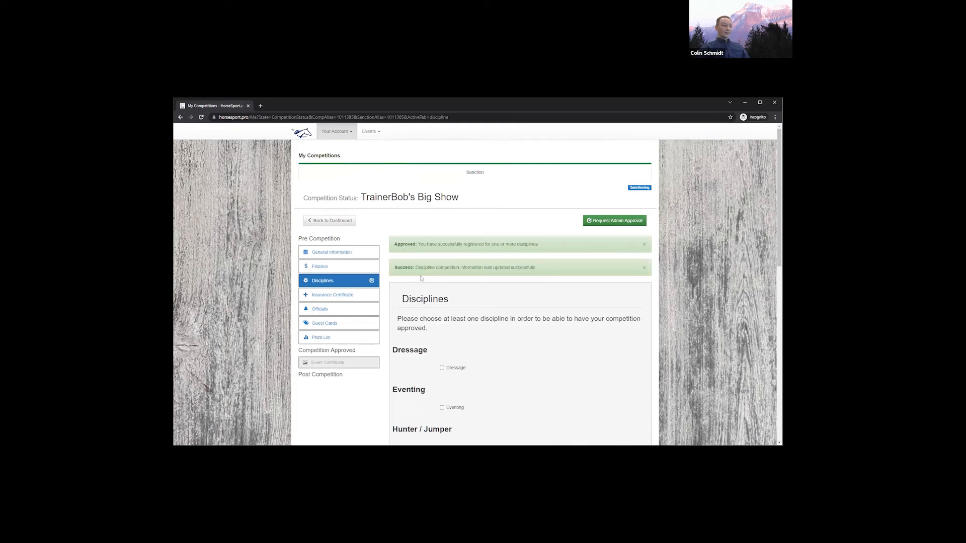
left_click(355, 297)
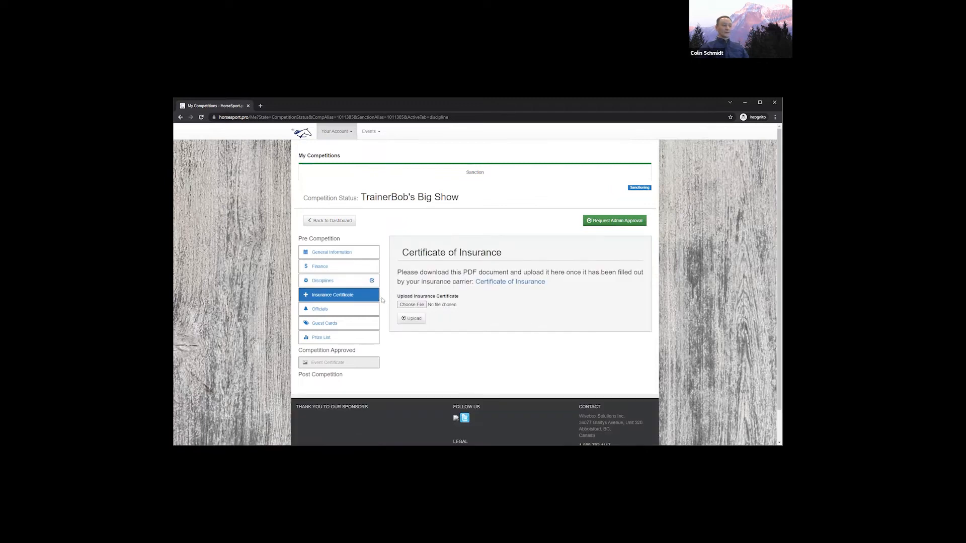
Download the blank Certificate of Insurance PDF and show it in its folder
left_click(517, 284)
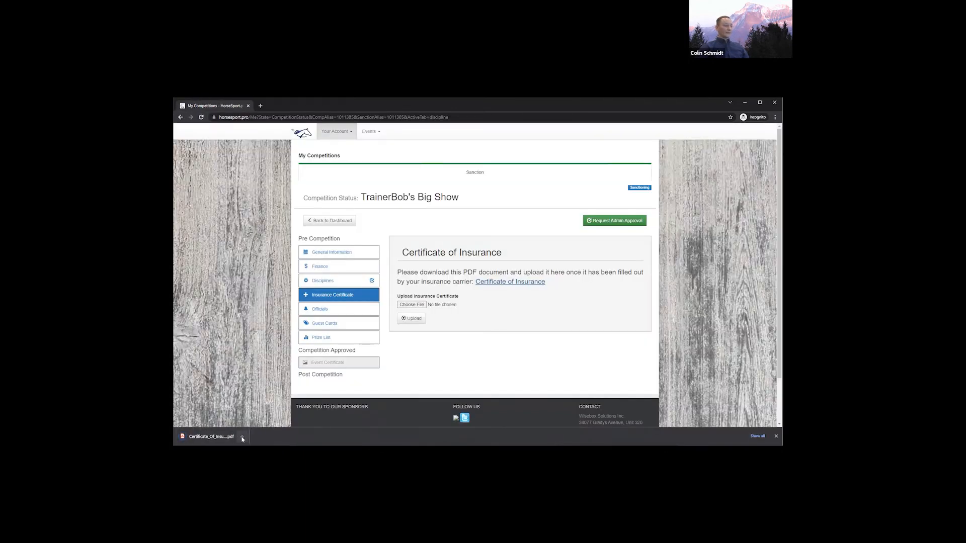
left_click(242, 437)
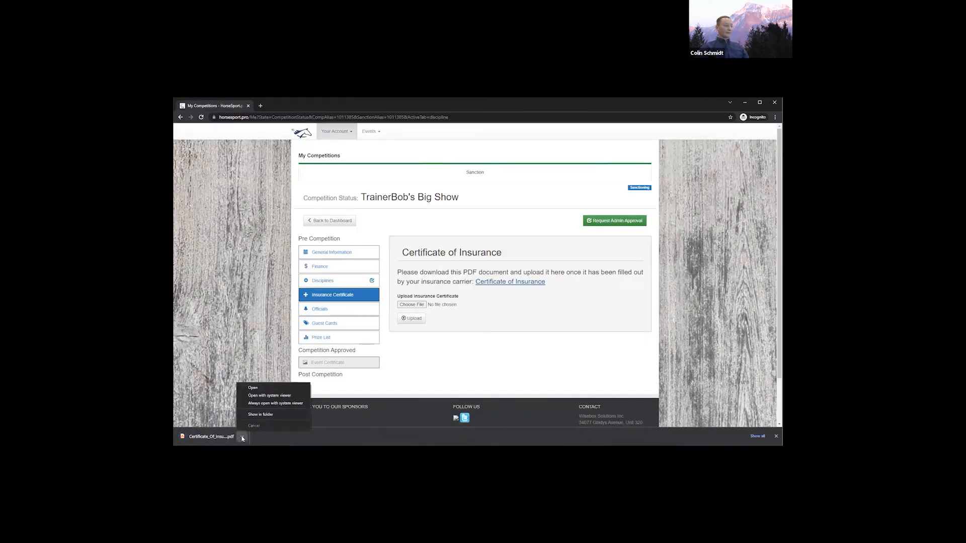
left_click(289, 415)
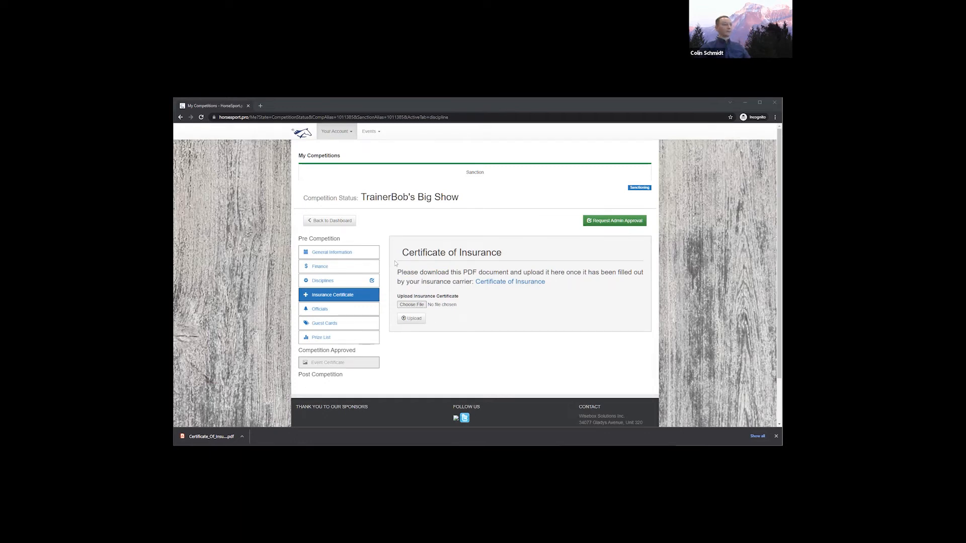
Upload the downloaded certificate PDF by its file path, then go to the Officials section
type("\"C:\\Temp\\Certificate_Of_Insurance.pdf\"")
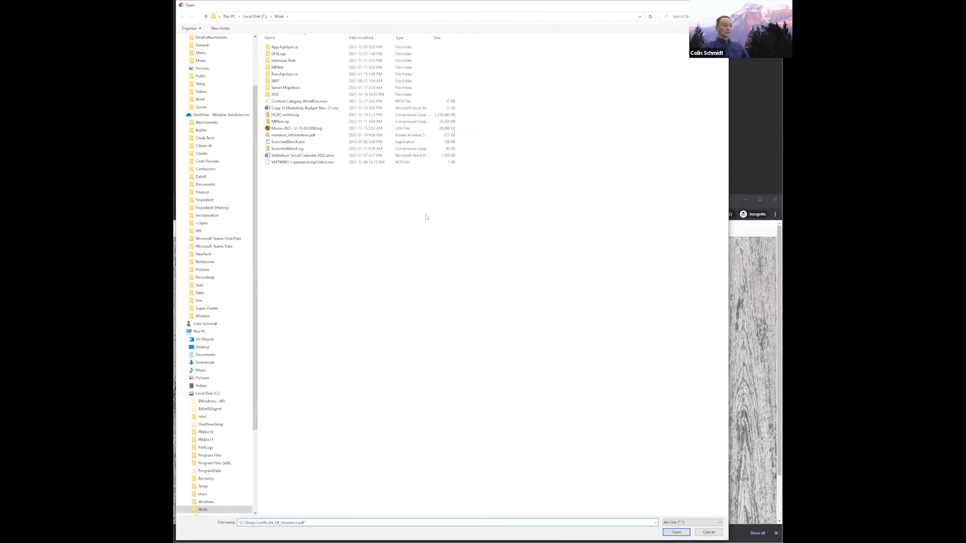
key("Return")
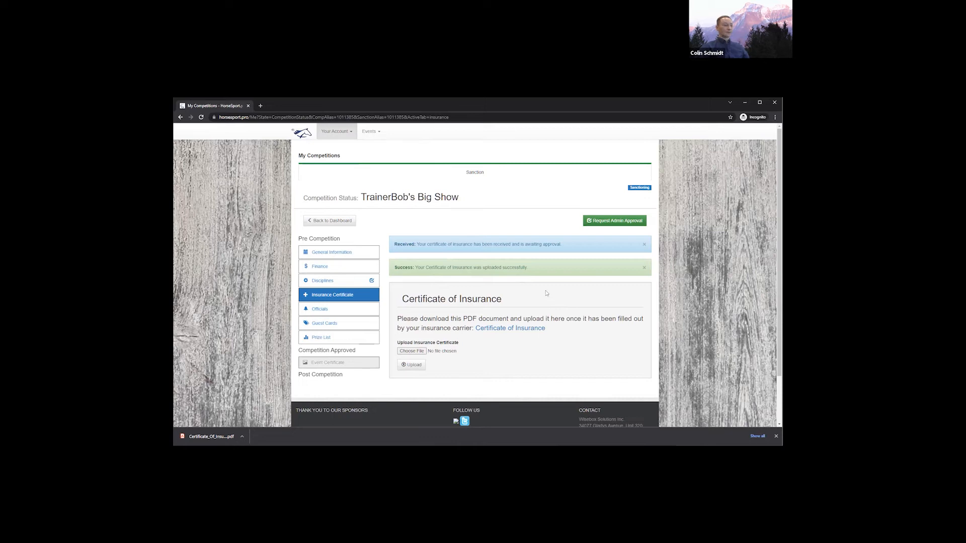
left_click(318, 310)
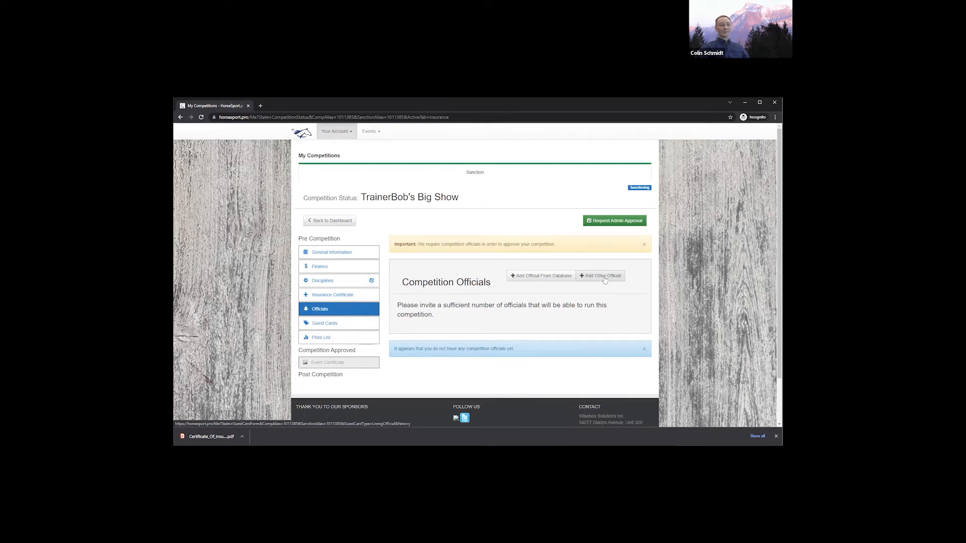
Search the officials database by name, finding one Chilliwack official who is a current Vaulting judge
left_click(539, 278)
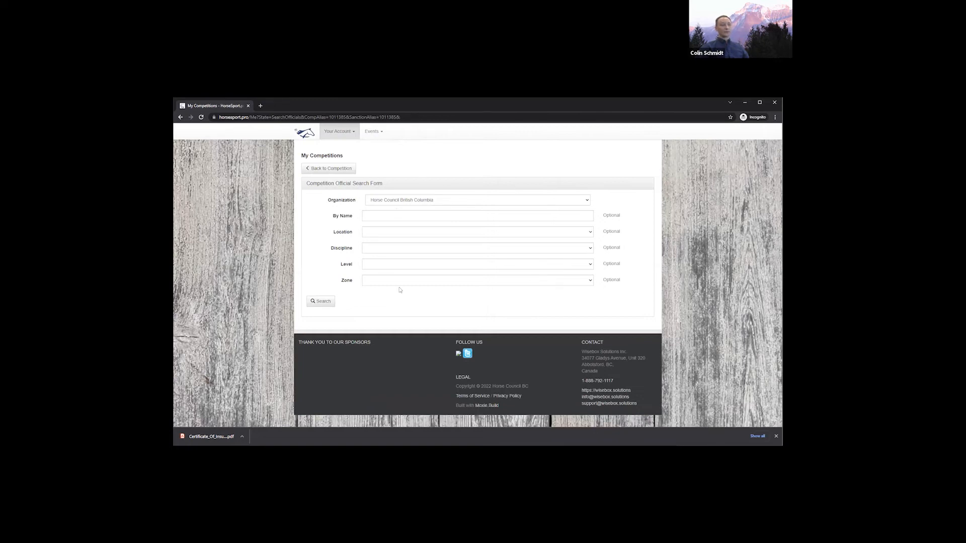
left_click(395, 213)
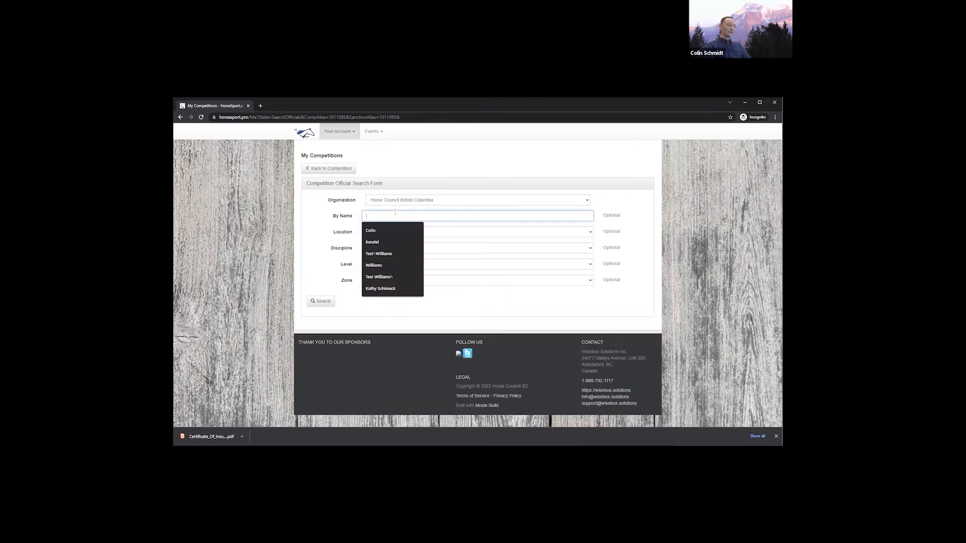
left_click(321, 300)
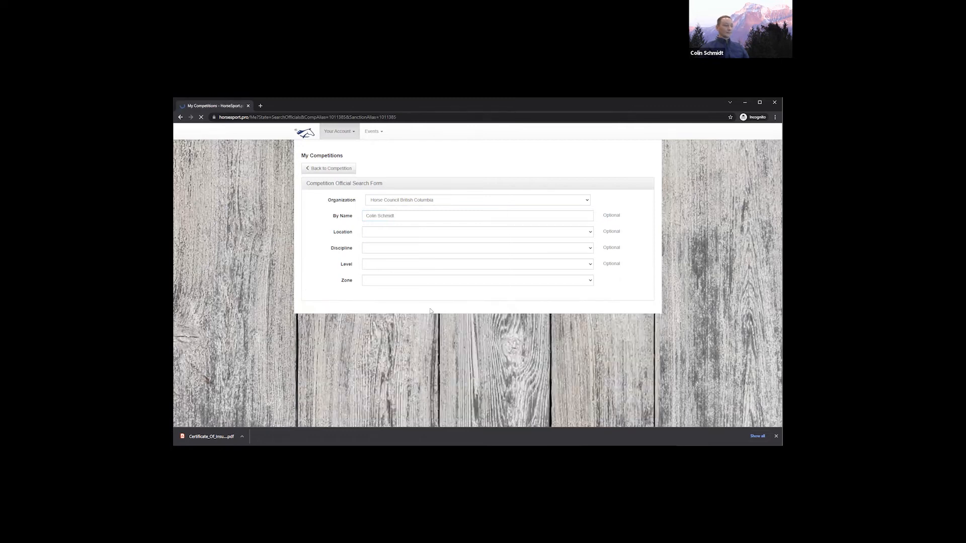
scroll(483, 330, "down", 2)
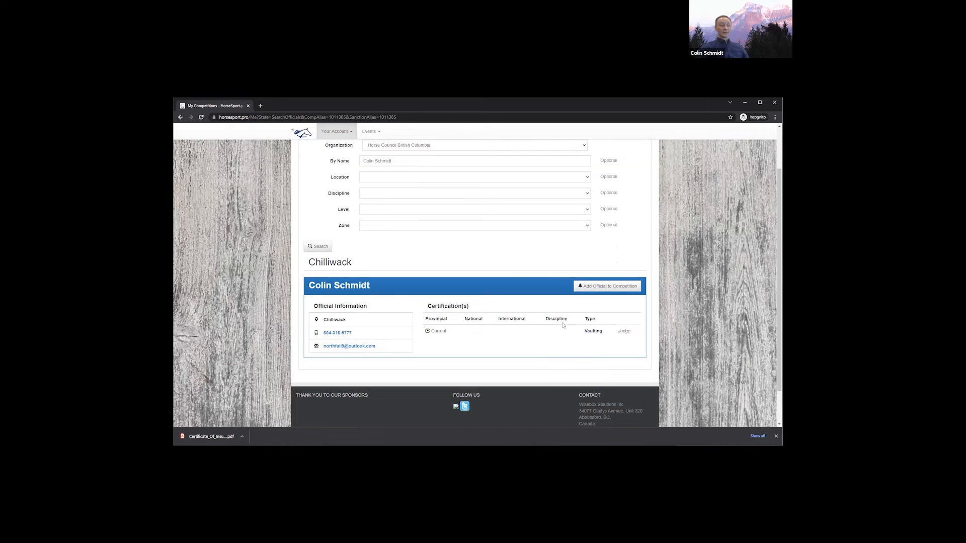
Add the Chilliwack Vaulting judge to the competition officials and return to the status page
left_click(598, 289)
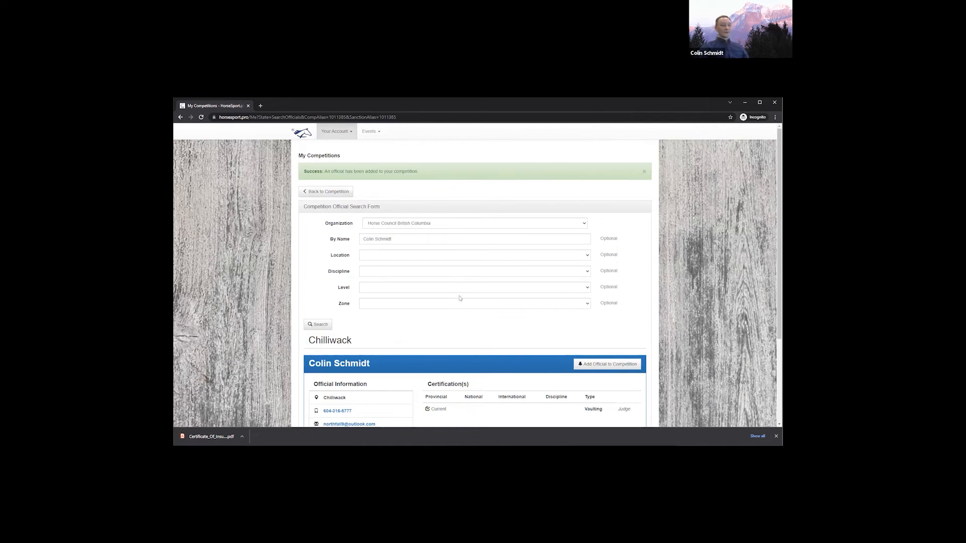
left_click(339, 241)
key("BackSpace")
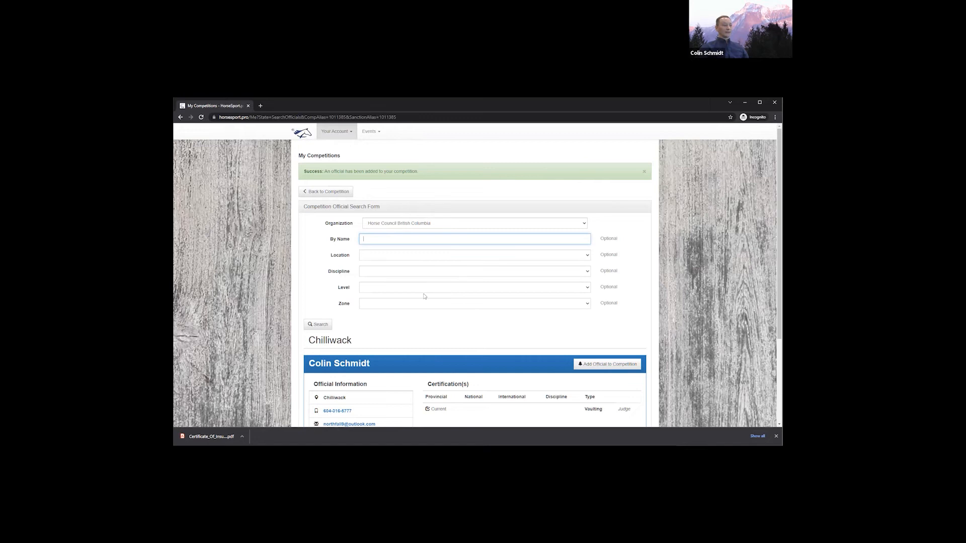
left_click(322, 195)
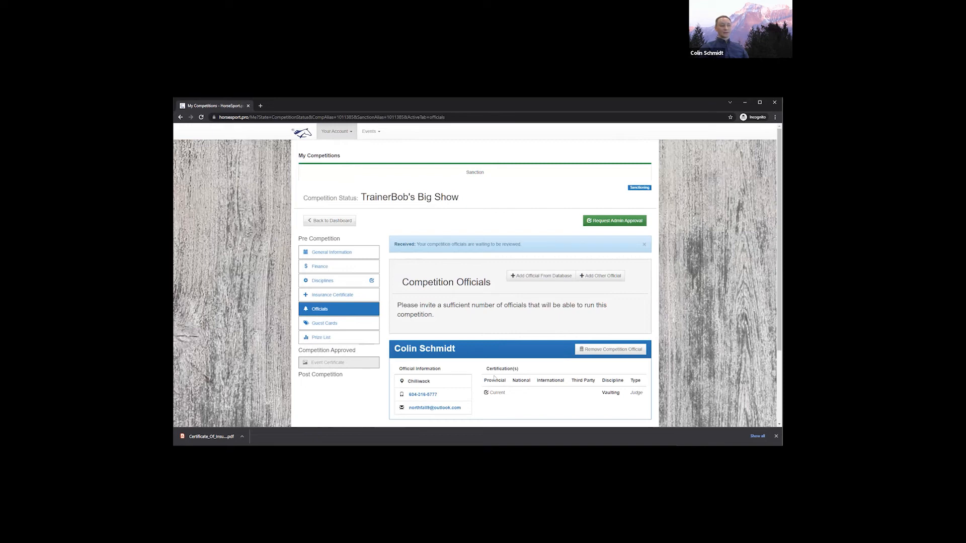
left_click(342, 324)
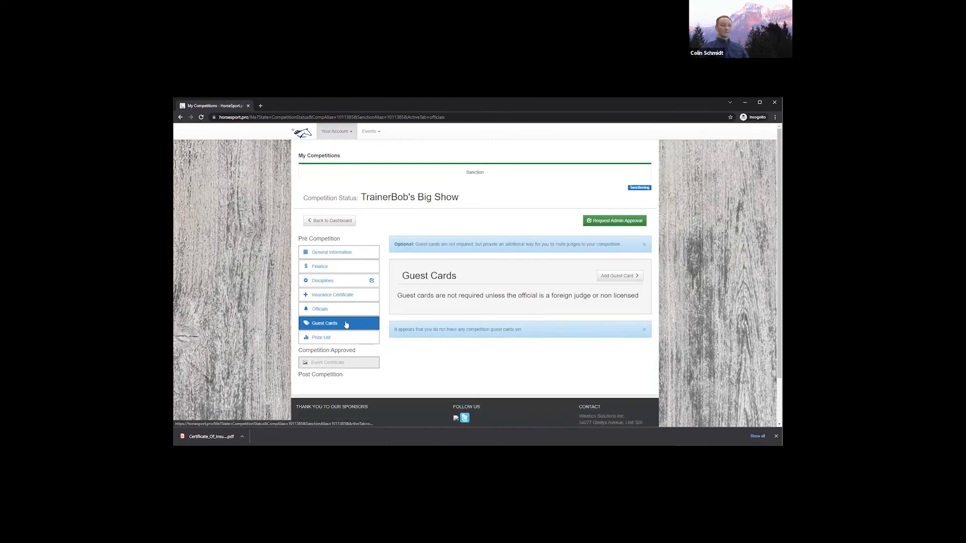
left_click(619, 278)
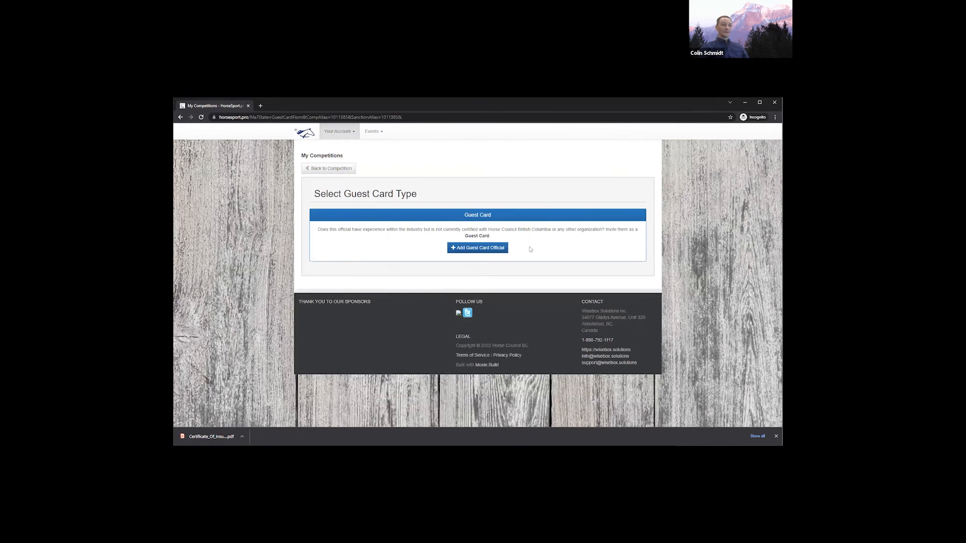
left_click(492, 249)
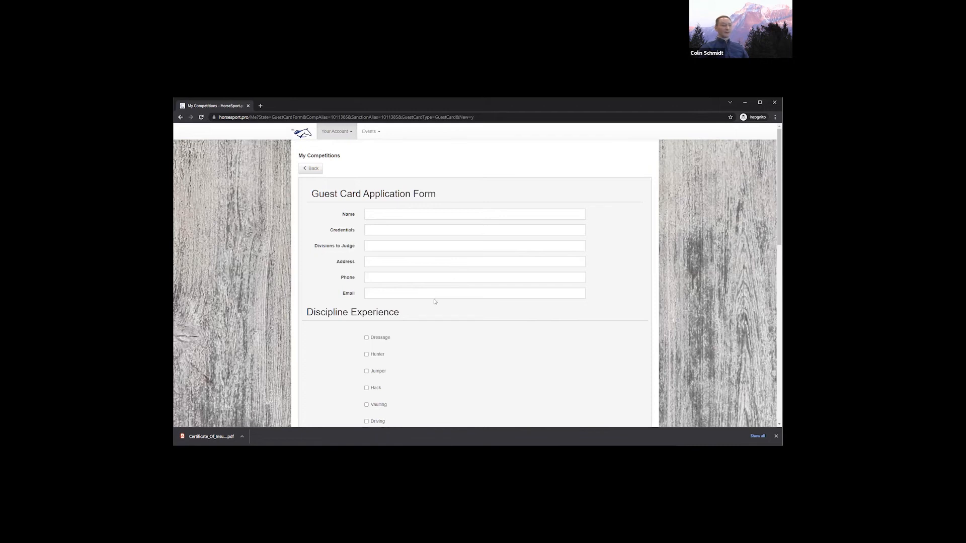
scroll(433, 302, "down", 2)
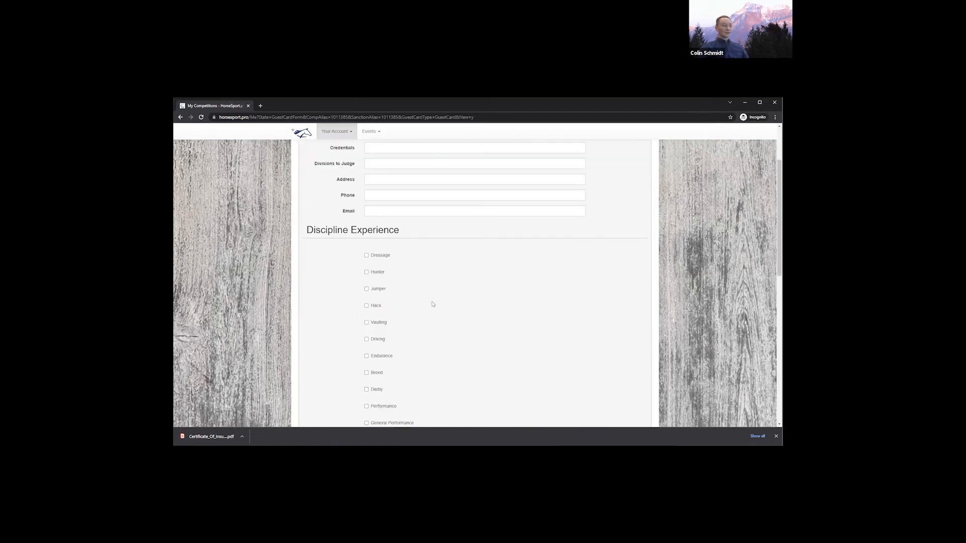
scroll(433, 304, "down", 7)
scroll(432, 301, "down", 2)
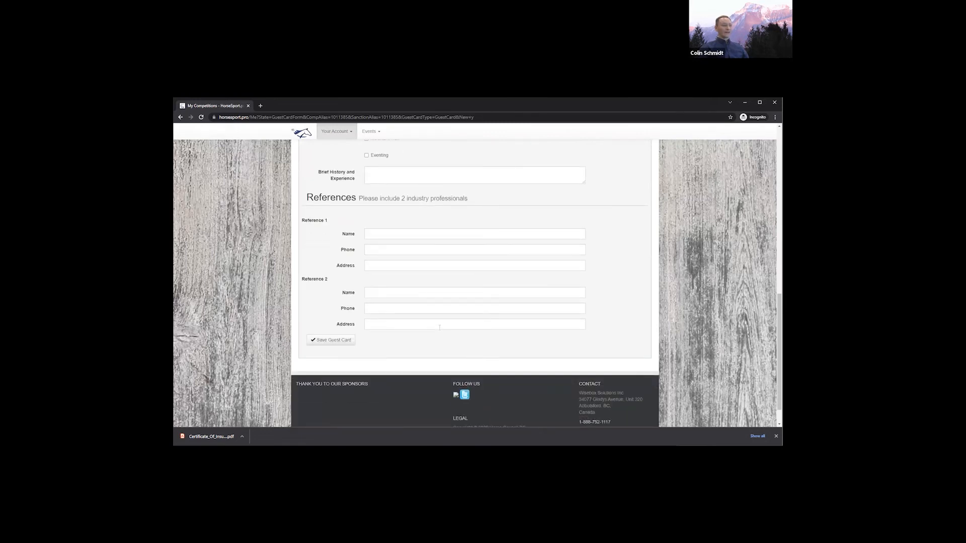
scroll(439, 327, "up", 15)
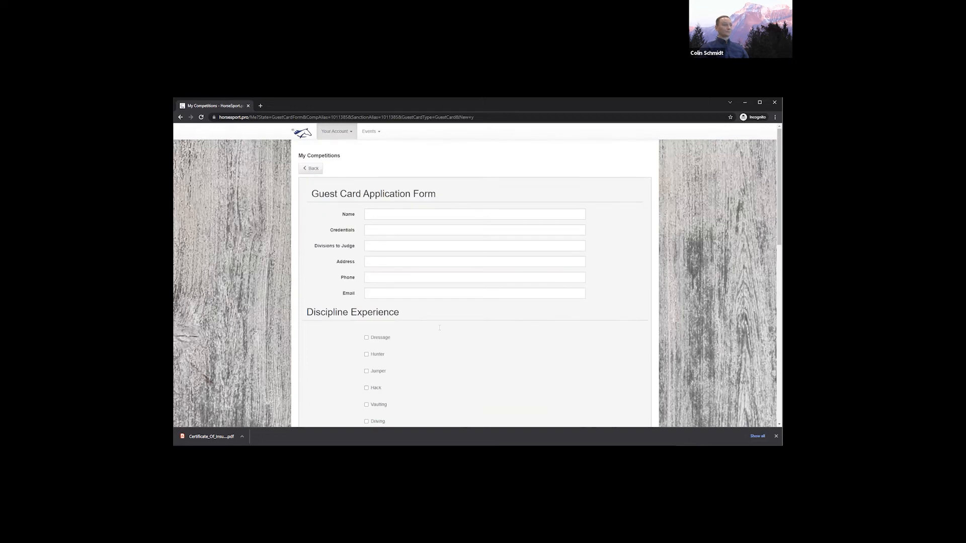
left_click(317, 169)
left_click(328, 169)
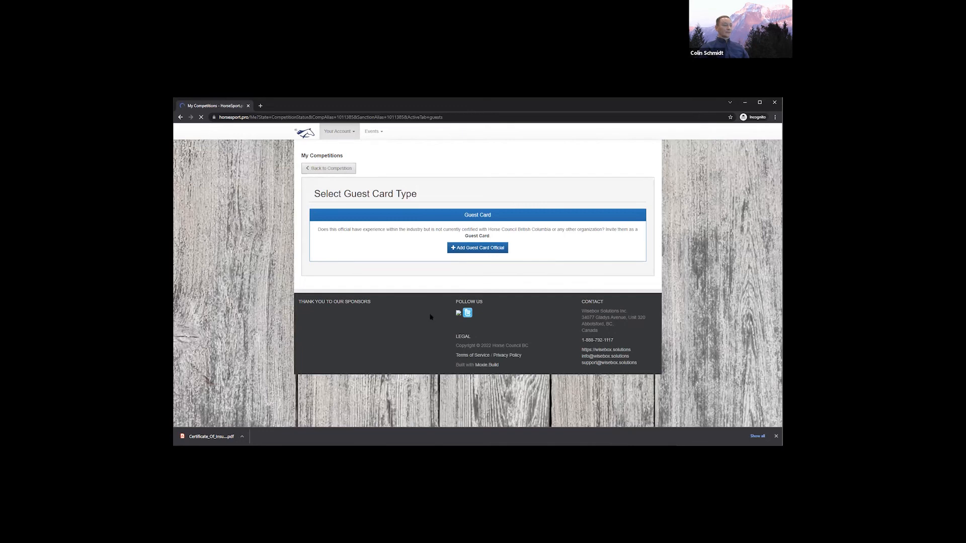
left_click(325, 340)
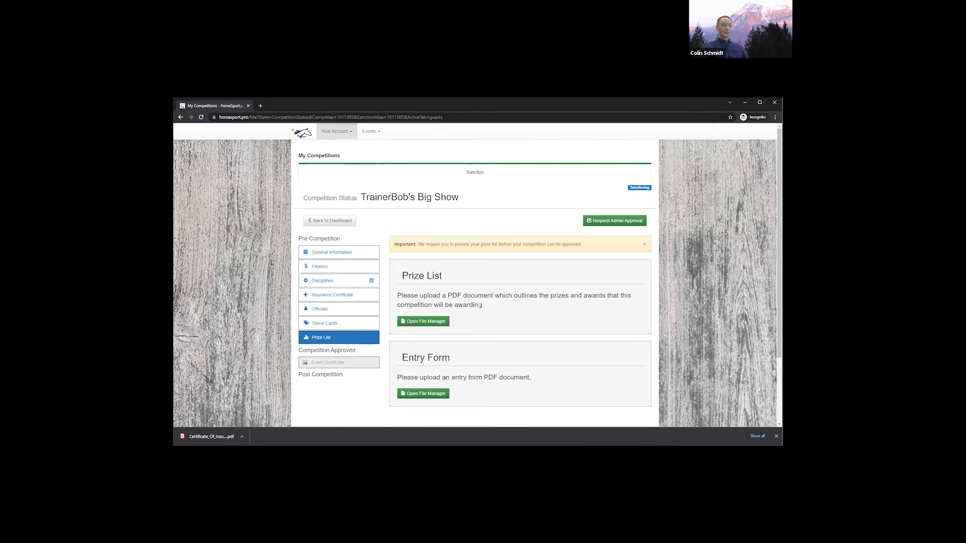
Upload Certificate_Of_Insurance.pdf as the Prize List document and close its file manager
left_click(433, 322)
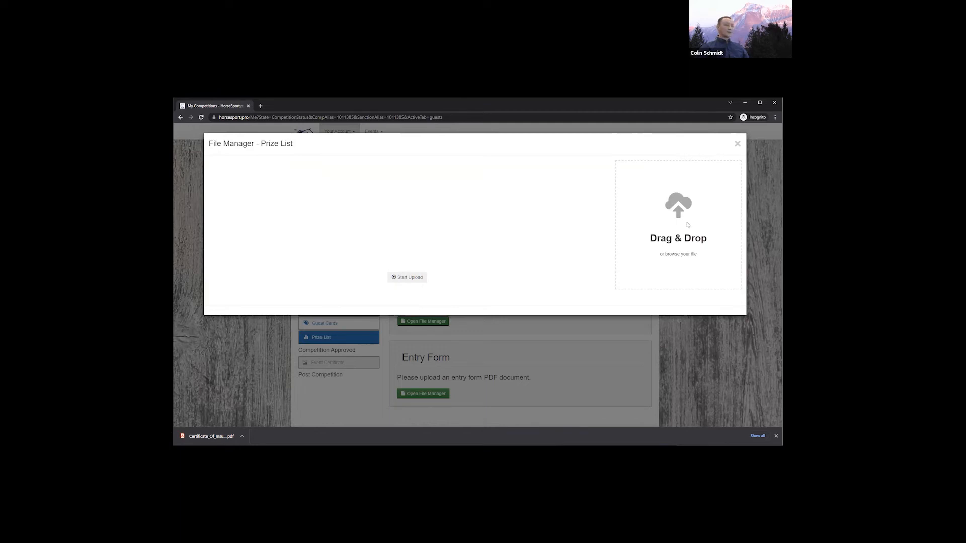
left_click_drag(211, 437, 683, 228)
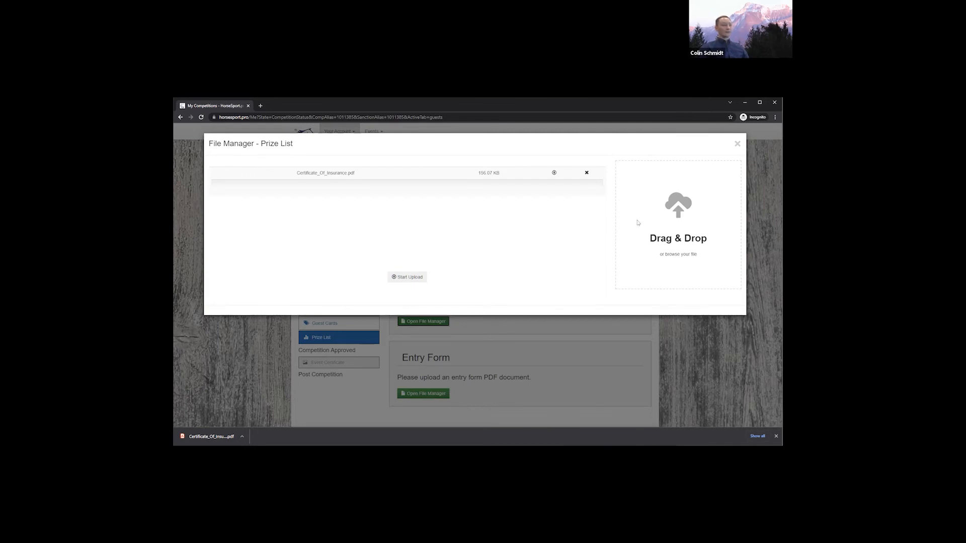
left_click(400, 278)
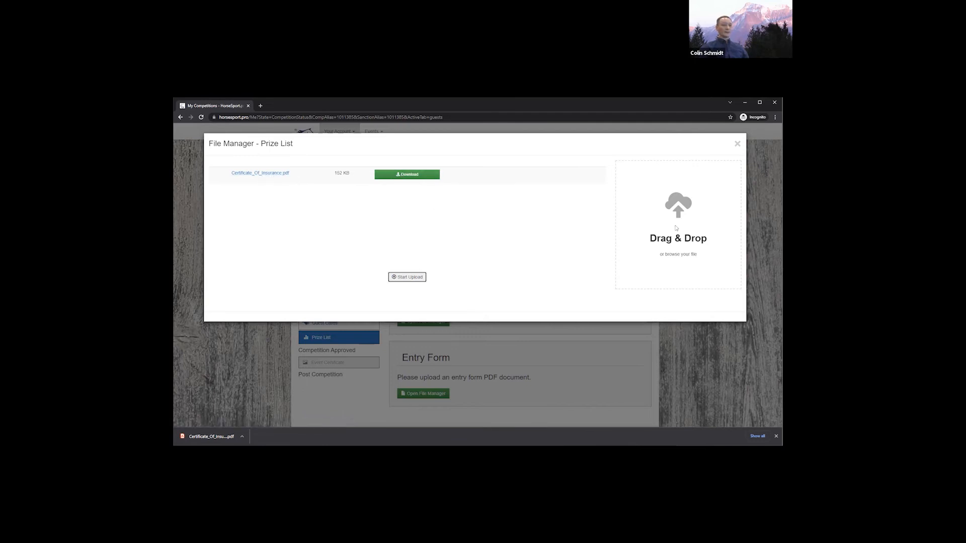
left_click(736, 144)
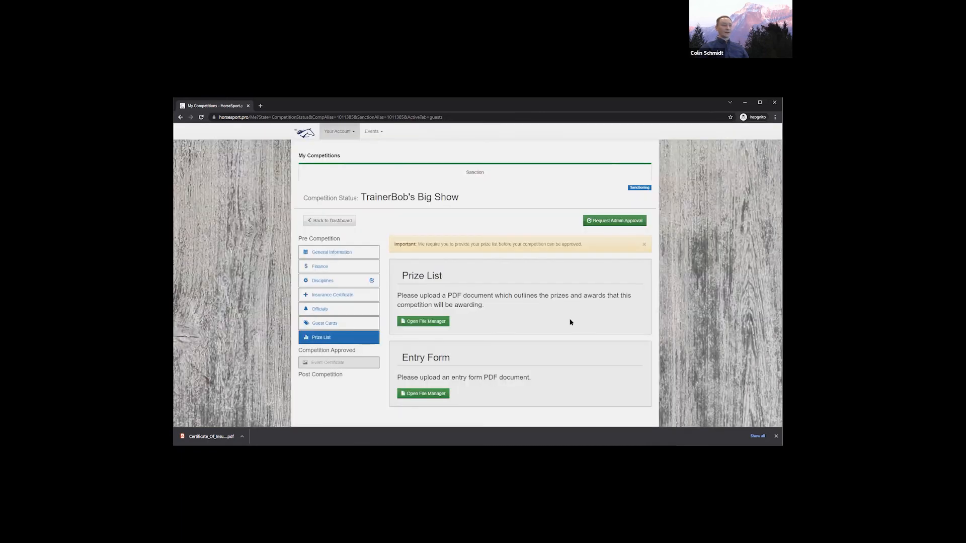
left_click(423, 396)
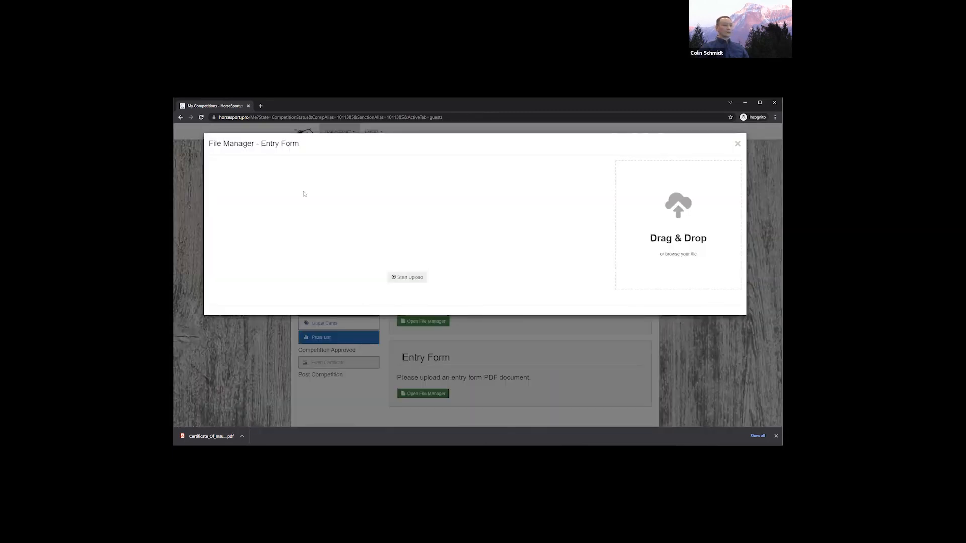
Upload Certificate_Of_Insurance.pdf (152 KB) as the Entry Form and close the file manager
left_click_drag(658, 247, 674, 254)
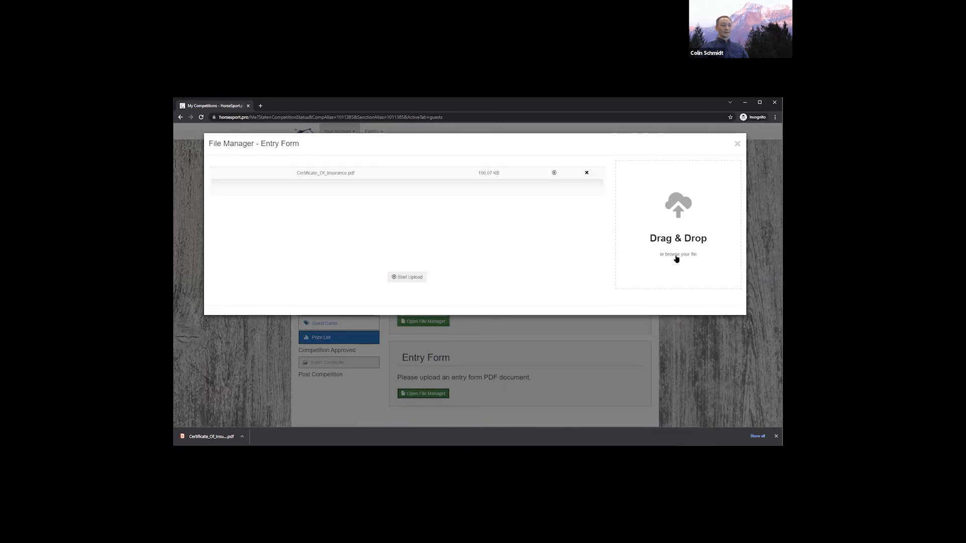
left_click(405, 279)
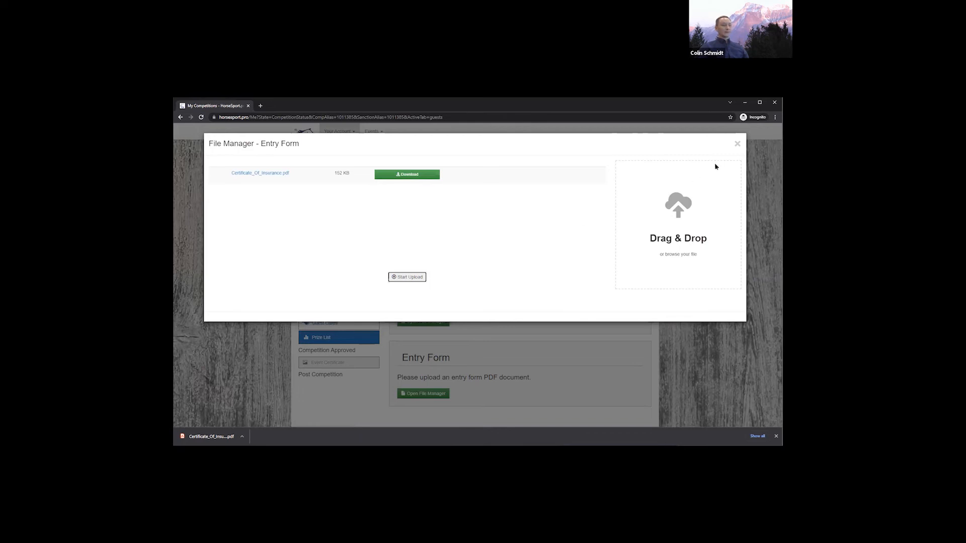
left_click(736, 145)
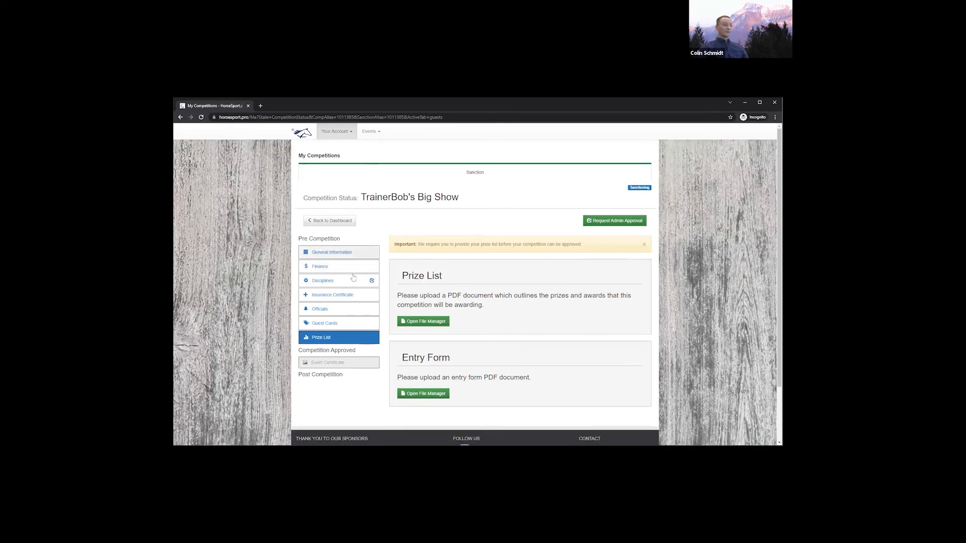
Request admin approval for the show with the comment 'Please and thank you'
left_click(605, 225)
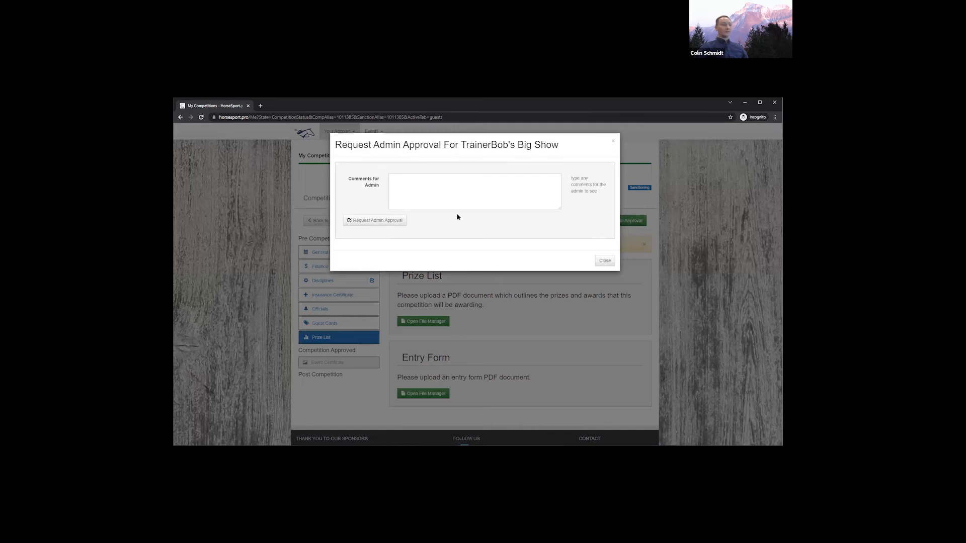
left_click(447, 202)
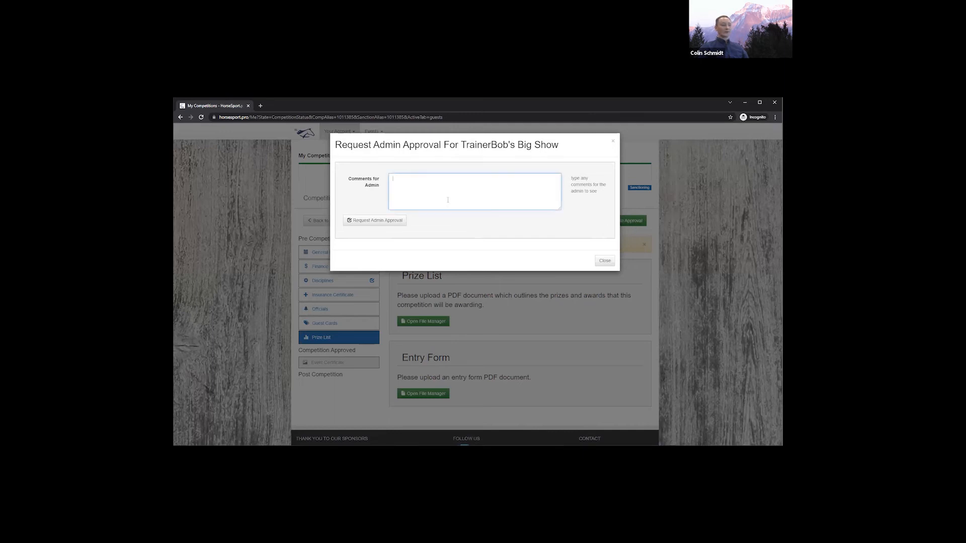
type("Please and thank you :)")
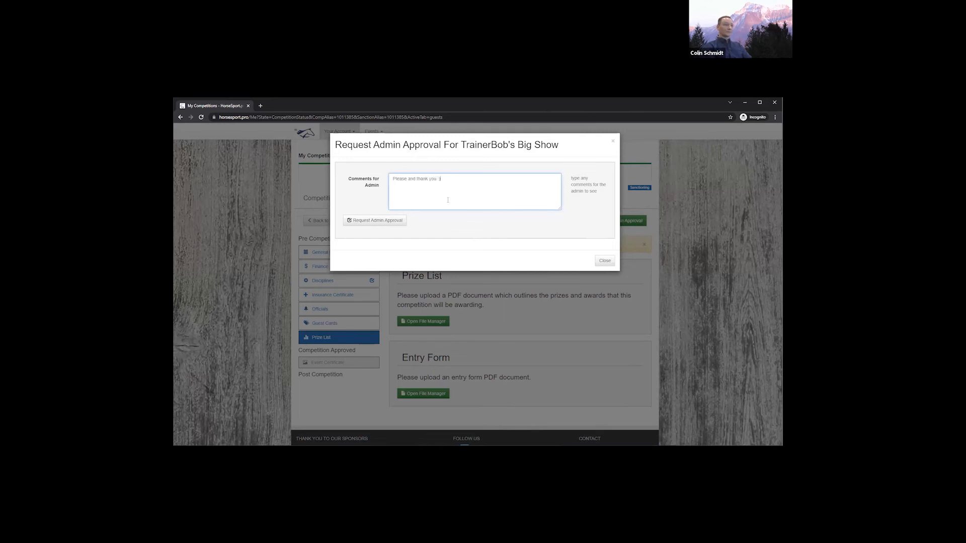
left_click(385, 223)
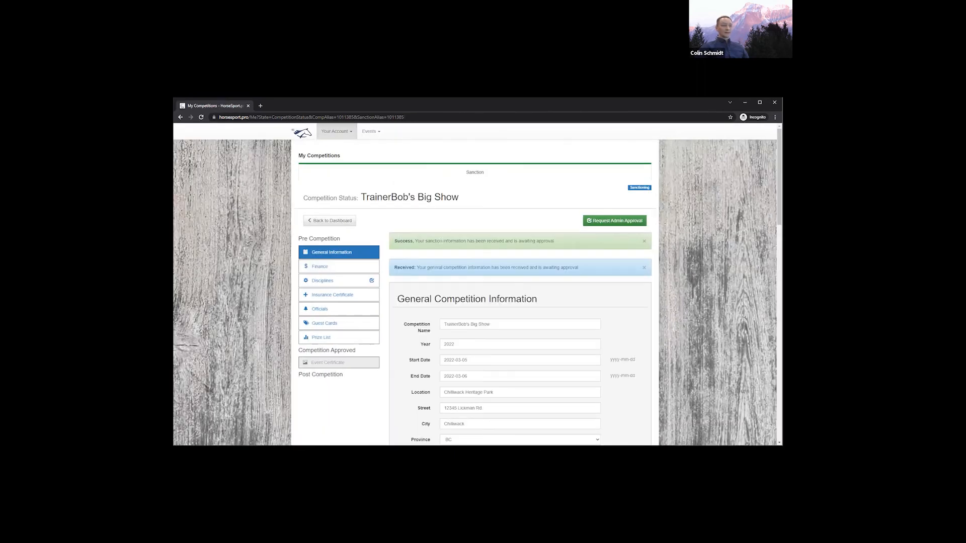
Highlight the awaiting-approval message, then view Finance: two $42.00 application fees, $84.00 subtotal
left_click_drag(442, 241, 531, 240)
left_click(530, 241)
left_click(348, 271)
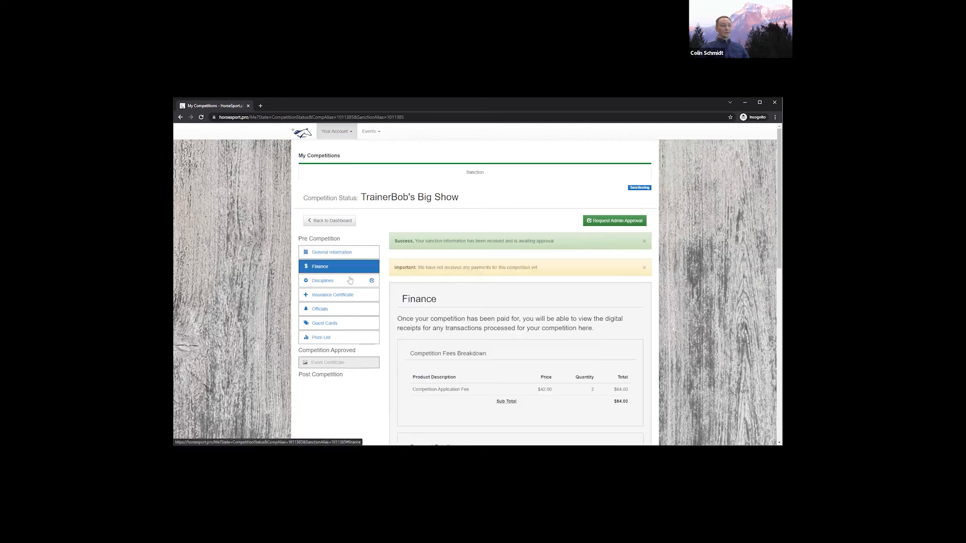
Check Disciplines, then the Certificate of Insurance section confirming the certificate awaits approval
left_click(349, 280)
left_click(352, 297)
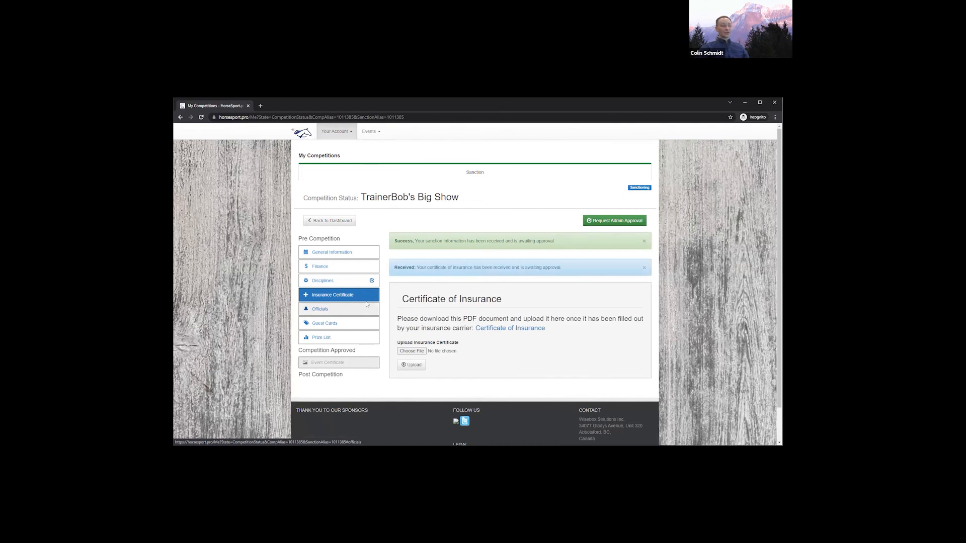
left_click(611, 224)
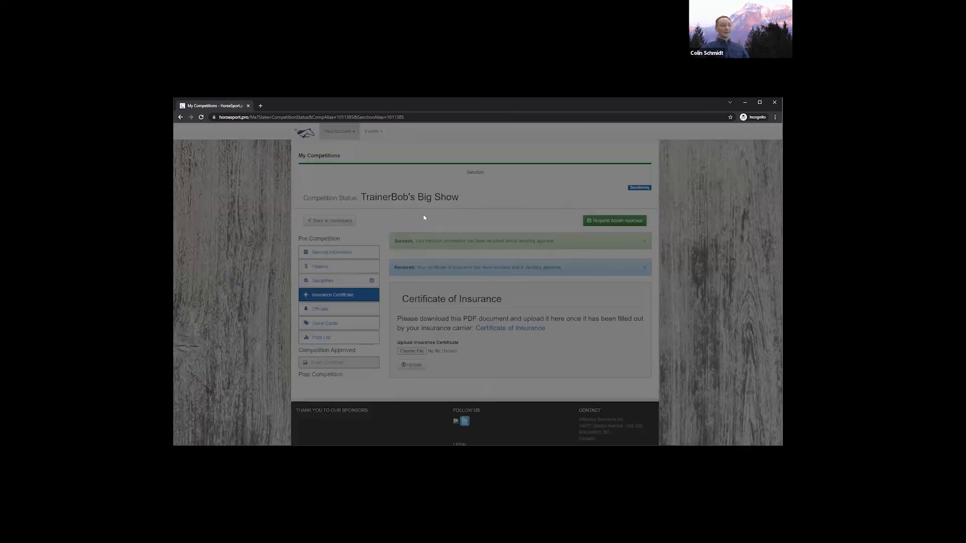
double_click(482, 202)
left_click(485, 200)
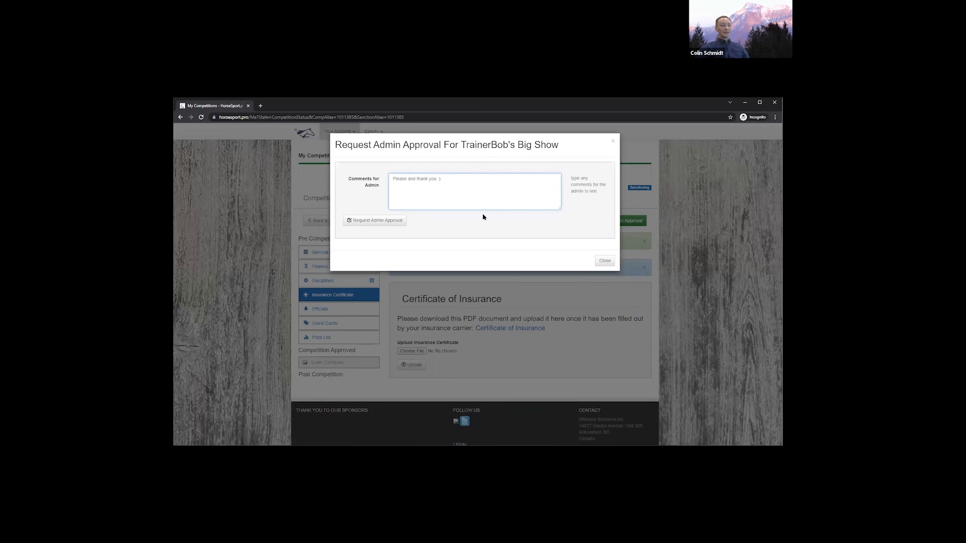
left_click(609, 263)
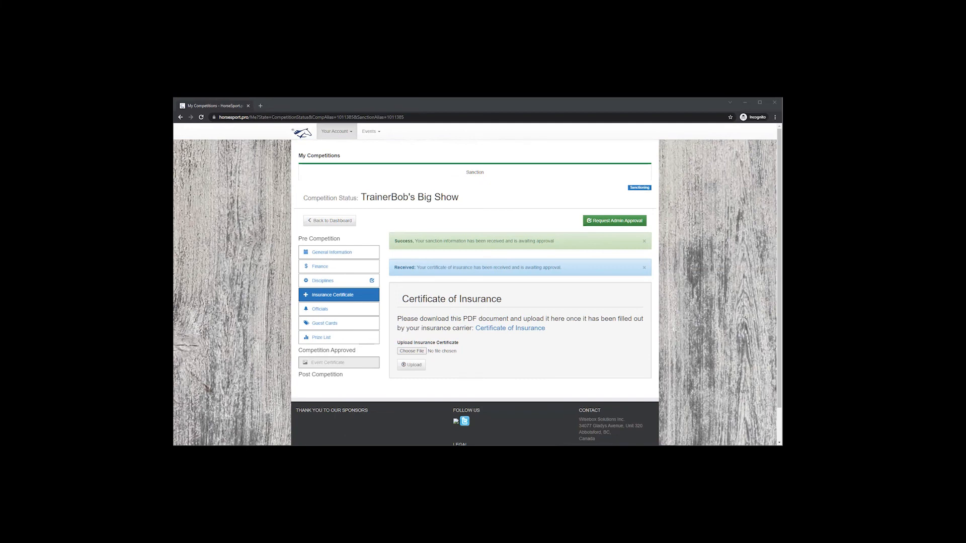
left_click(352, 253)
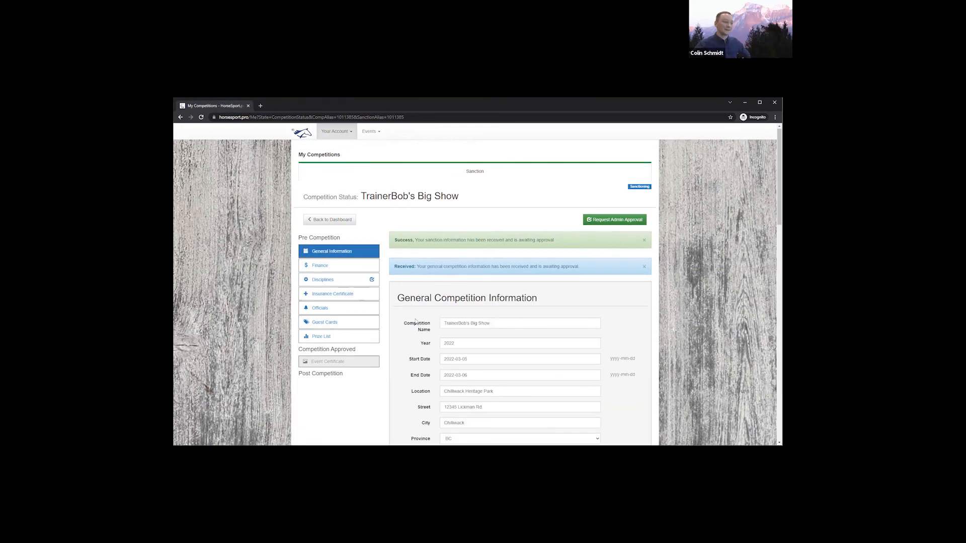
Scroll down through the General Competition Information fields and back up to review them
scroll(416, 320, "down", 2)
scroll(415, 321, "down", 1)
scroll(414, 320, "down", 5)
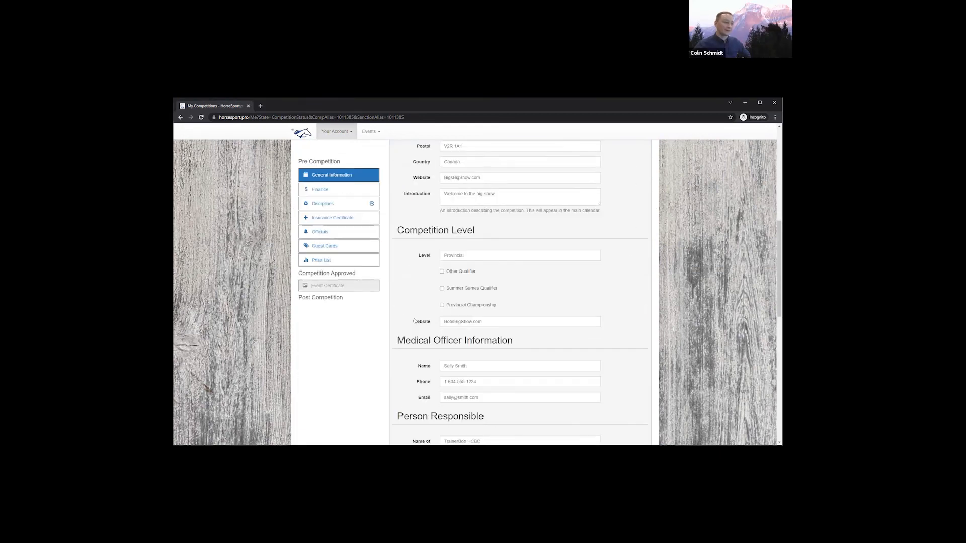
scroll(412, 319, "down", 2)
scroll(411, 318, "down", 2)
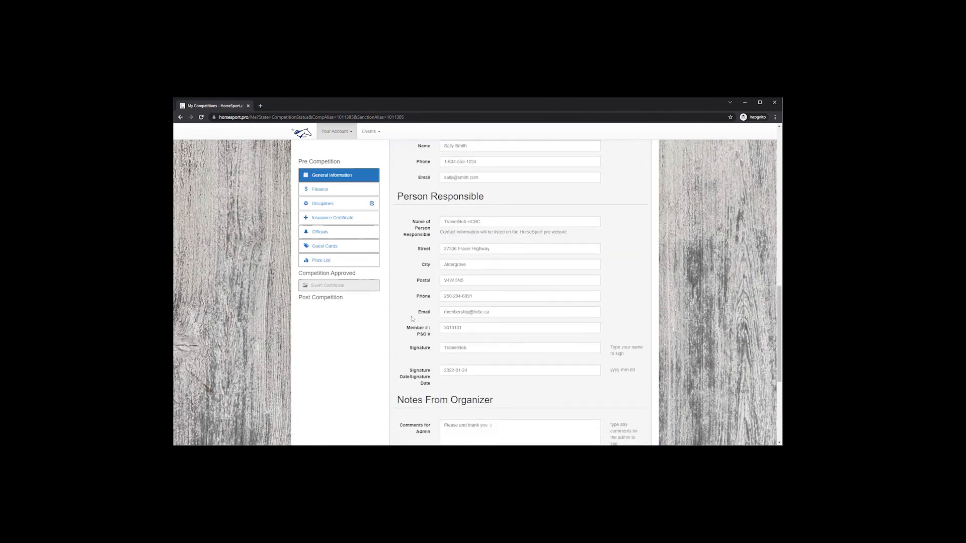
scroll(411, 318, "down", 4)
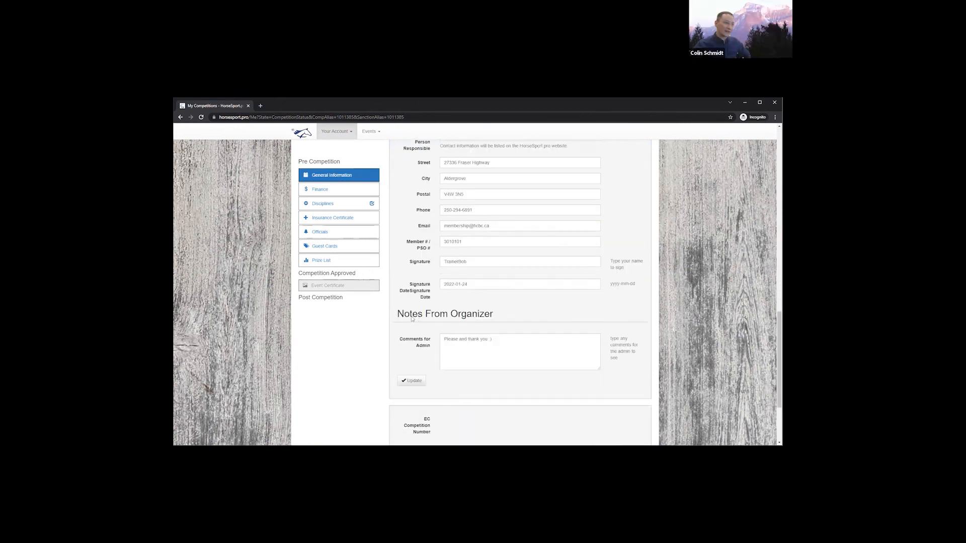
scroll(411, 318, "up", 4)
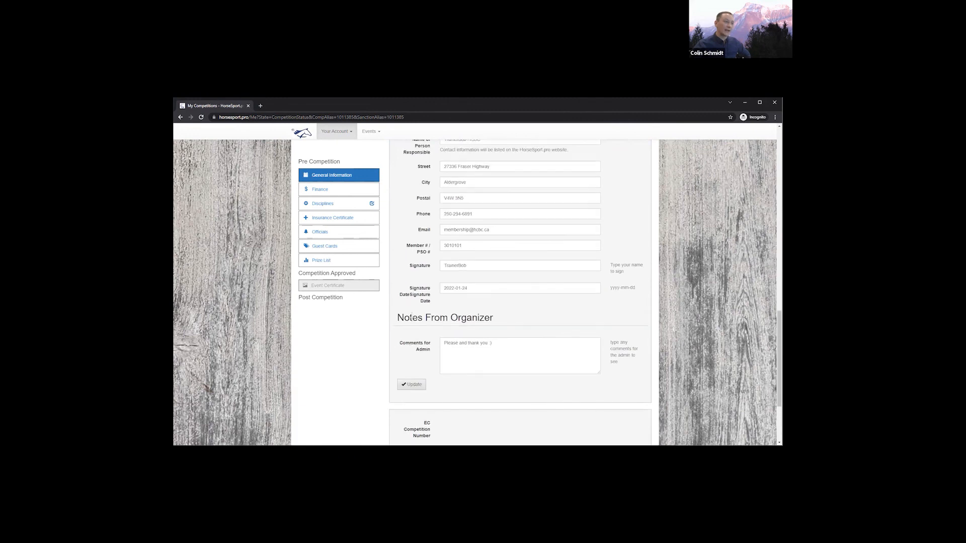
scroll(411, 314, "up", 2)
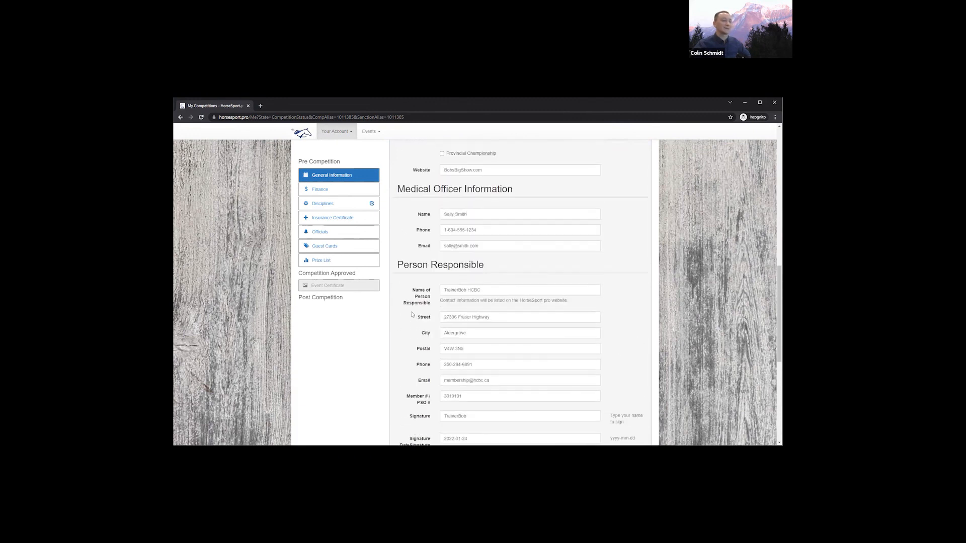
scroll(411, 315, "up", 6)
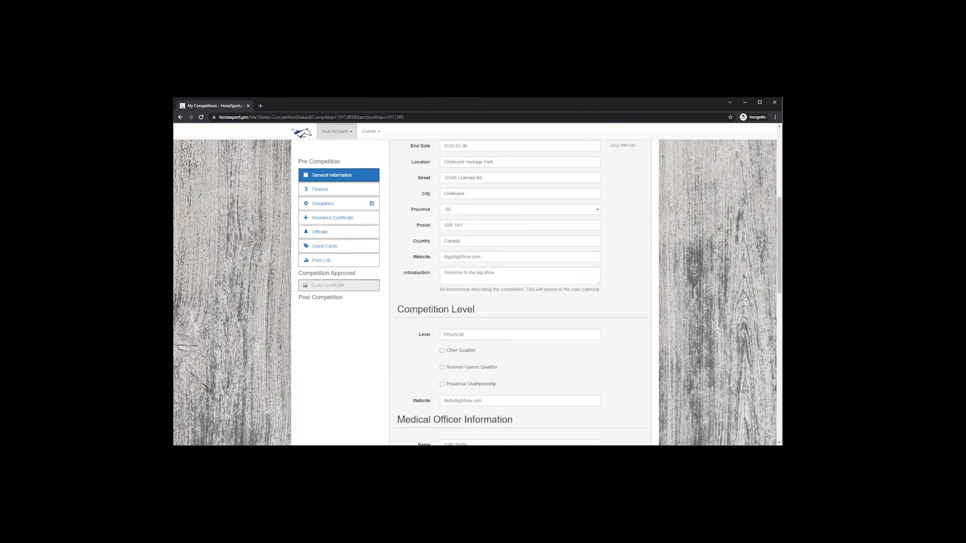
scroll(411, 312, "up", 1)
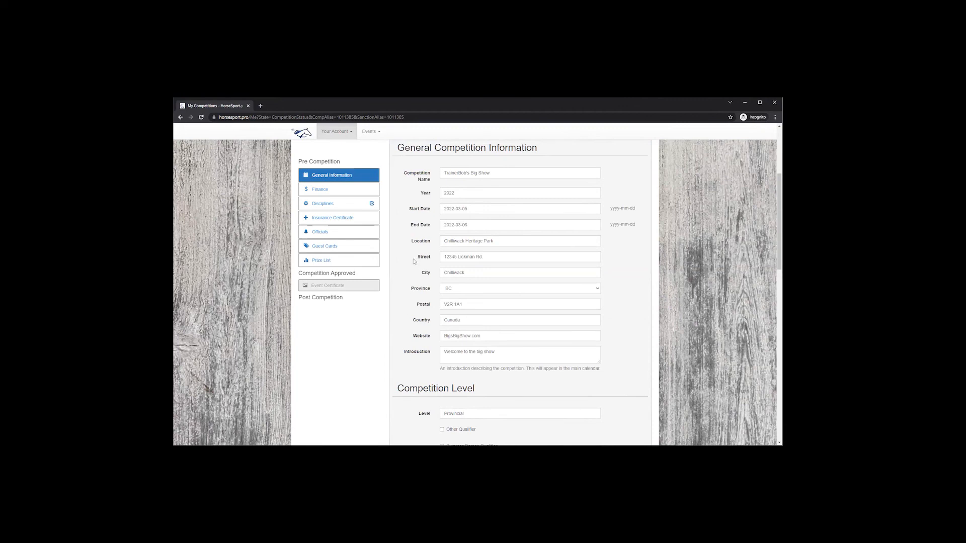
Scroll down to Notes From Organizer, then return to the top of the form
scroll(414, 262, "down", 3)
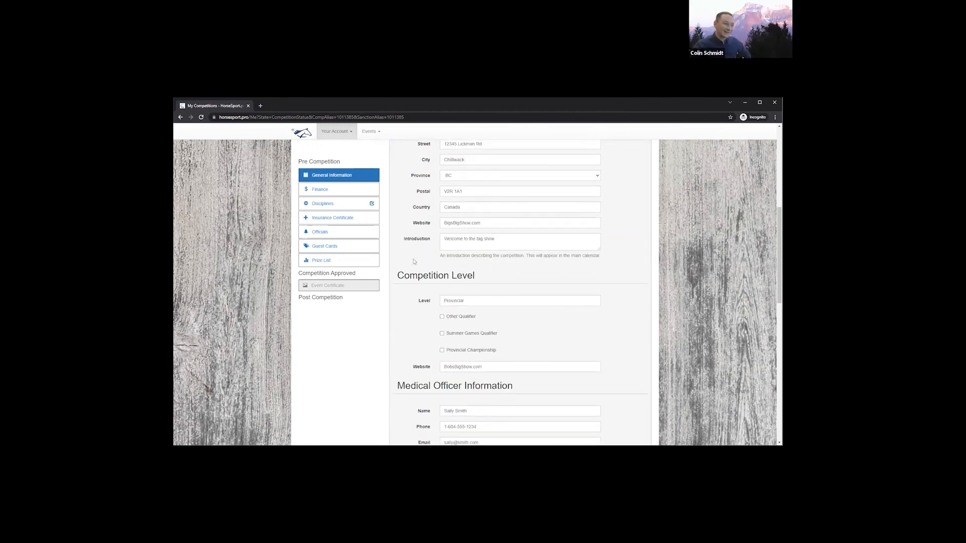
scroll(414, 261, "down", 2)
scroll(413, 261, "down", 2)
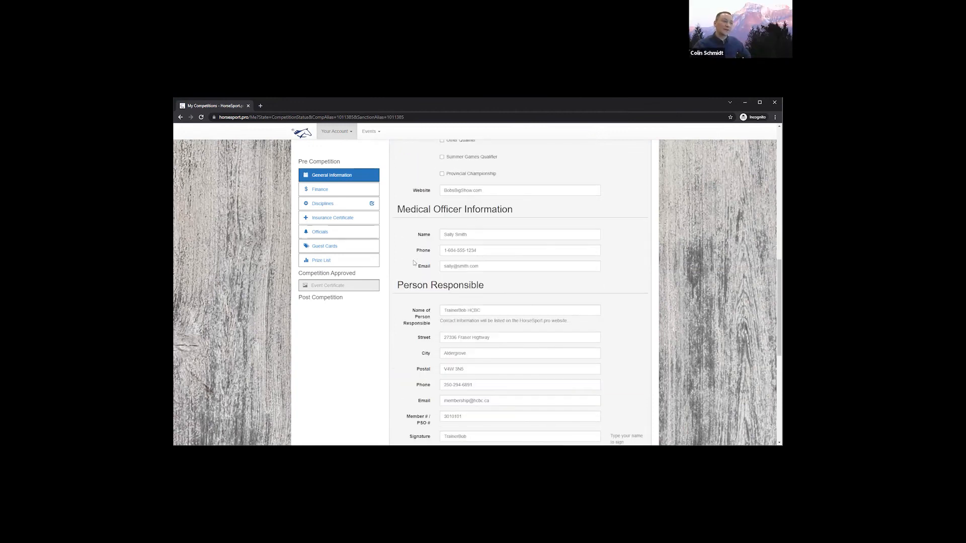
scroll(413, 274, "down", 1)
scroll(409, 287, "down", 1)
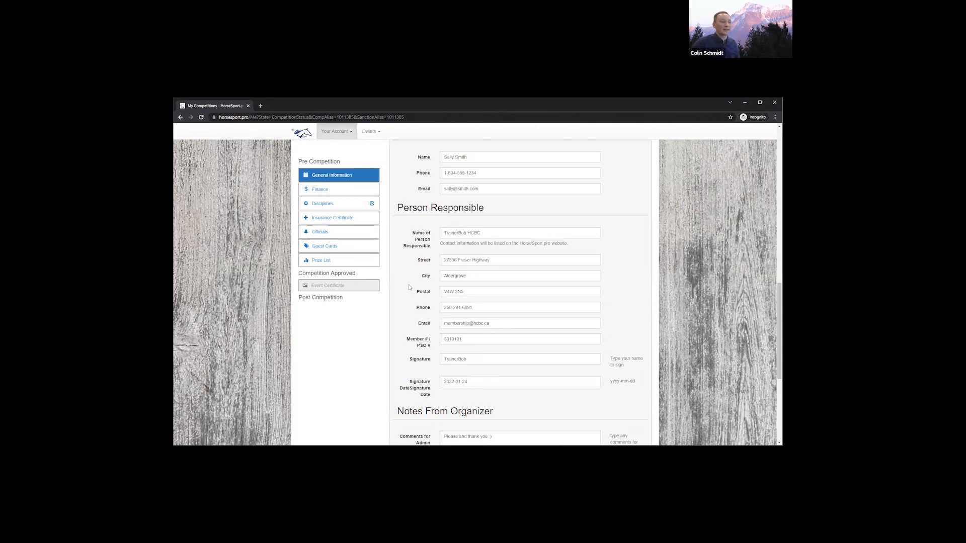
scroll(410, 288, "up", 2)
scroll(409, 287, "up", 5)
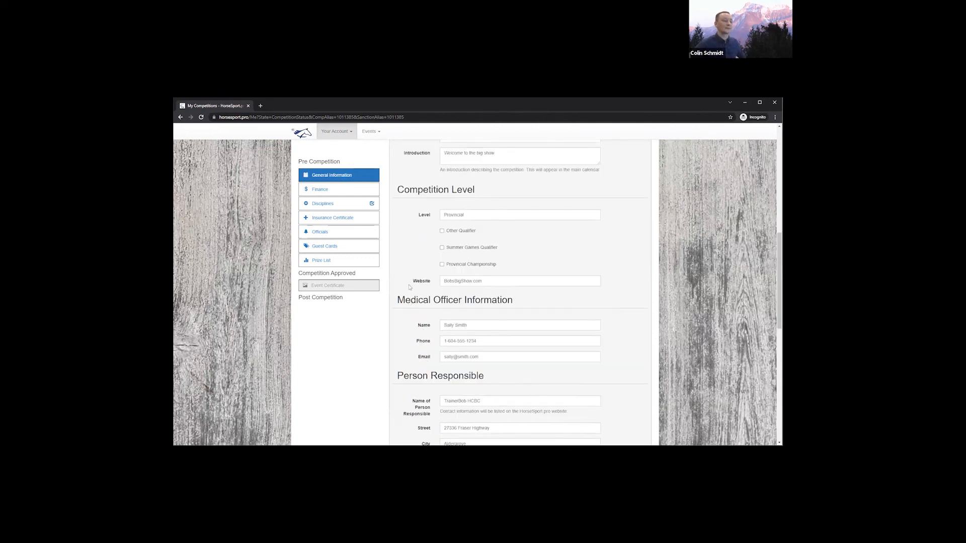
scroll(409, 287, "up", 2)
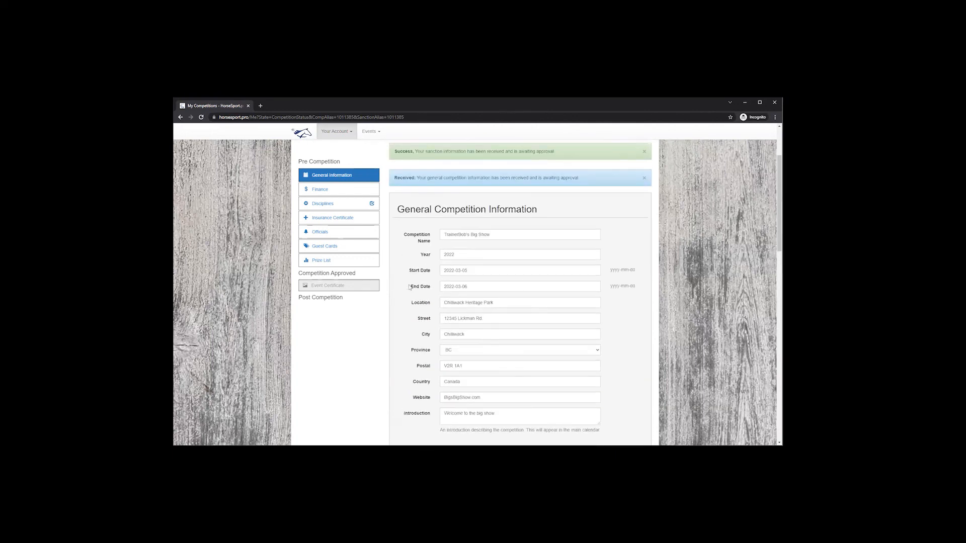
scroll(410, 278, "up", 1)
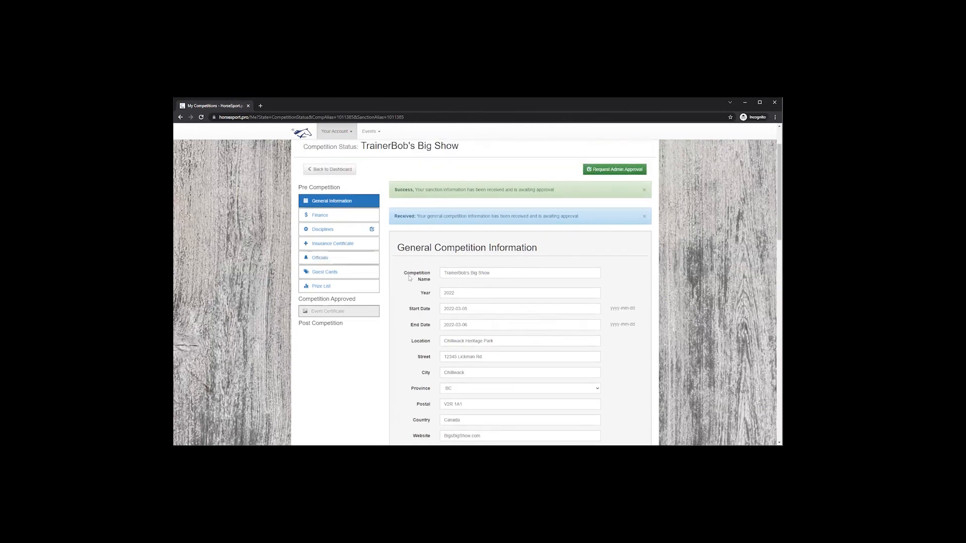